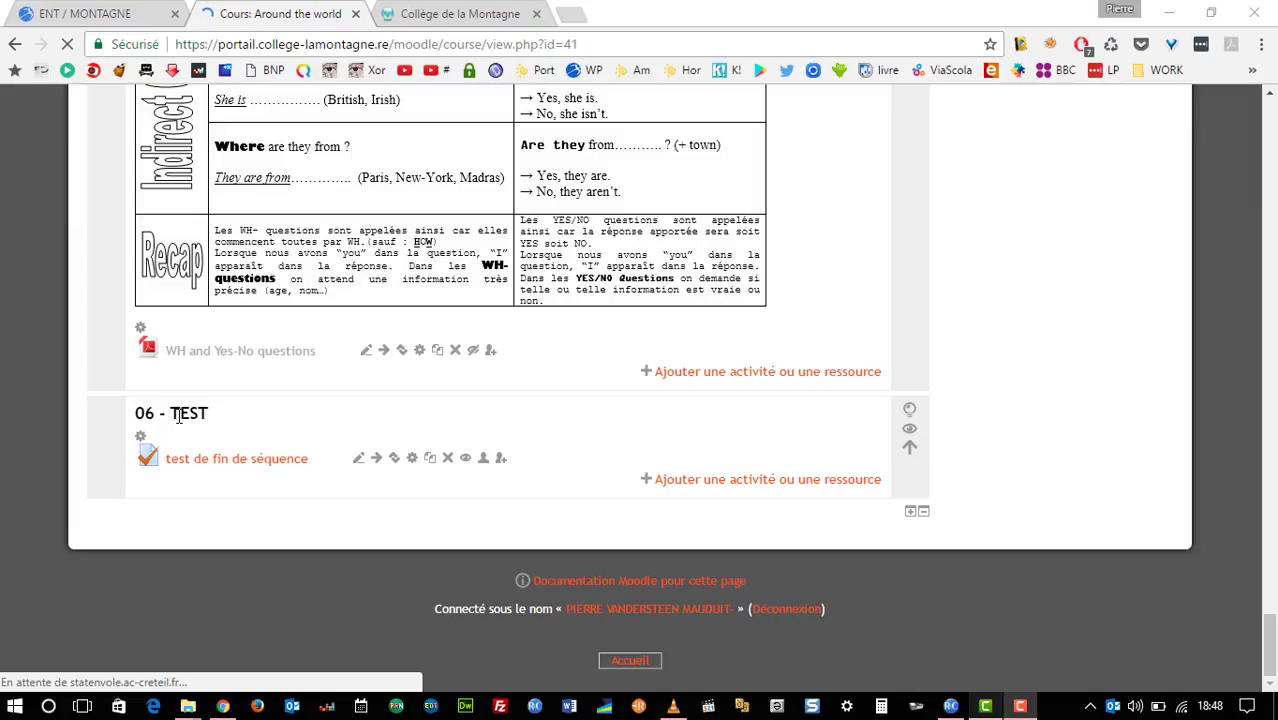
Step: Open the quiz "test de fin de séquence" for editing and start adding a "Réponse courte" question on its empty page
left_click(260, 461)
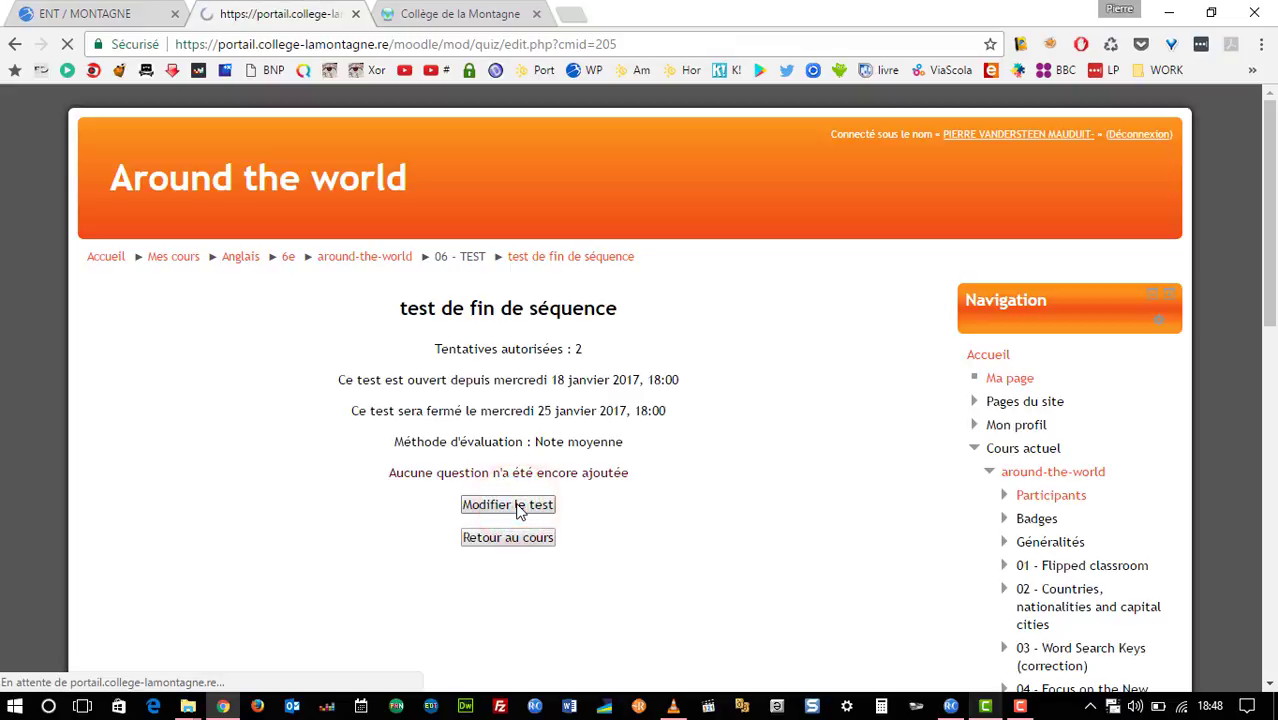
scroll(375, 397, "down", 2)
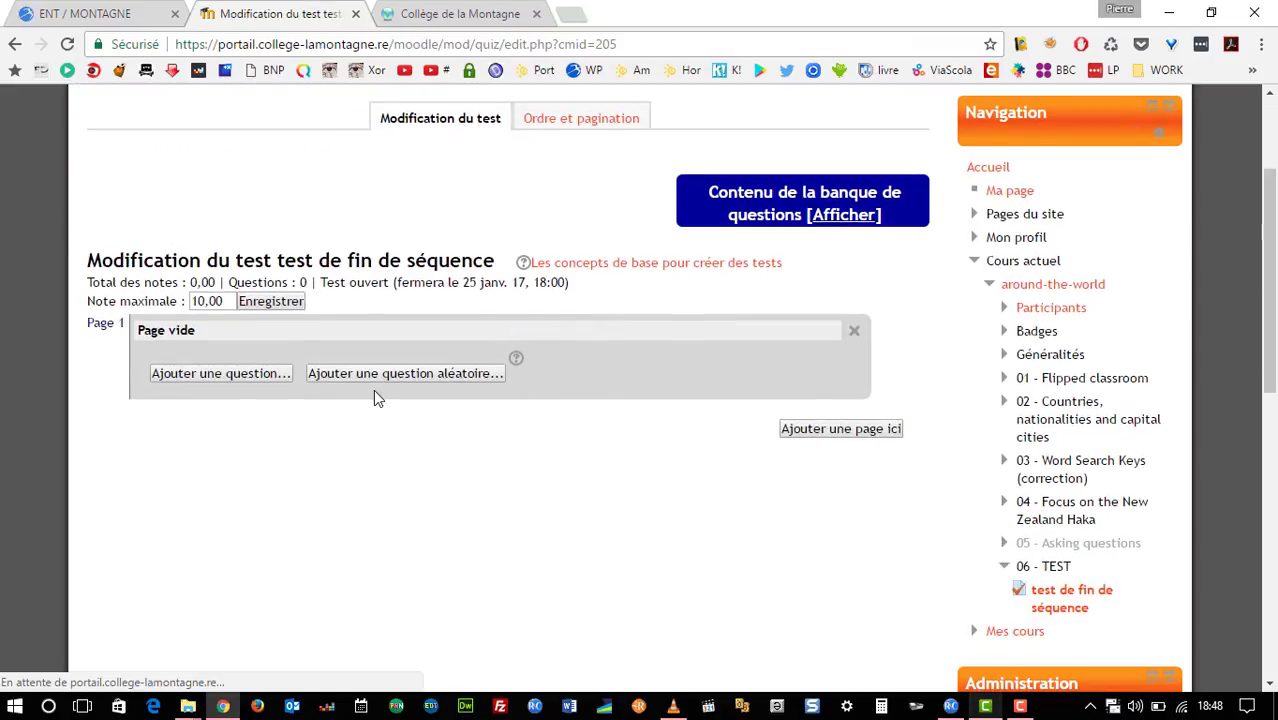
left_click(250, 383)
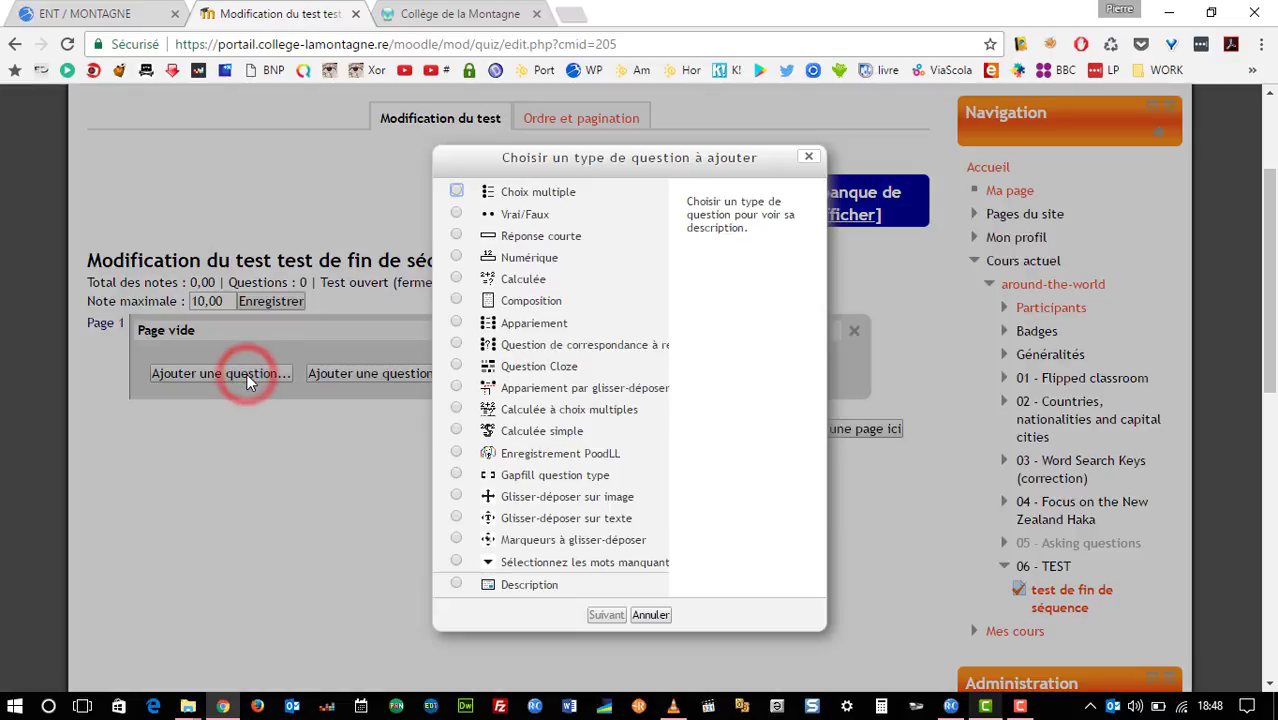
left_click(457, 235)
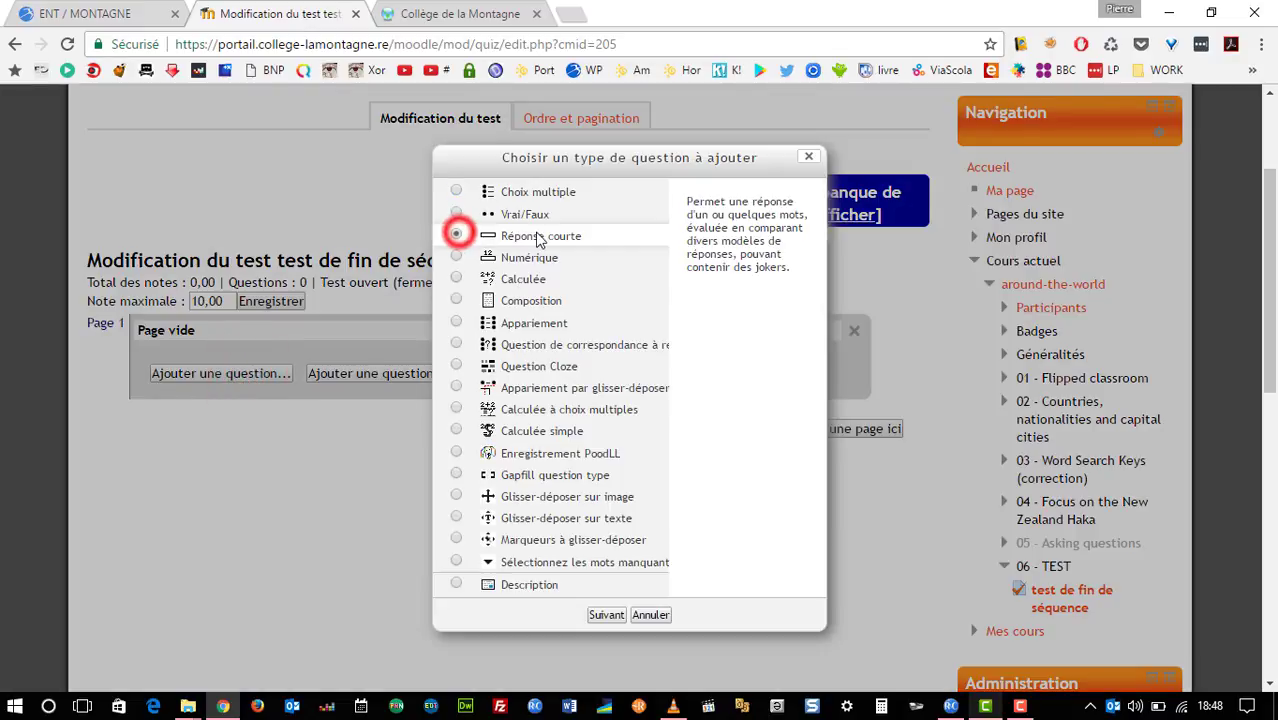
left_click(606, 615)
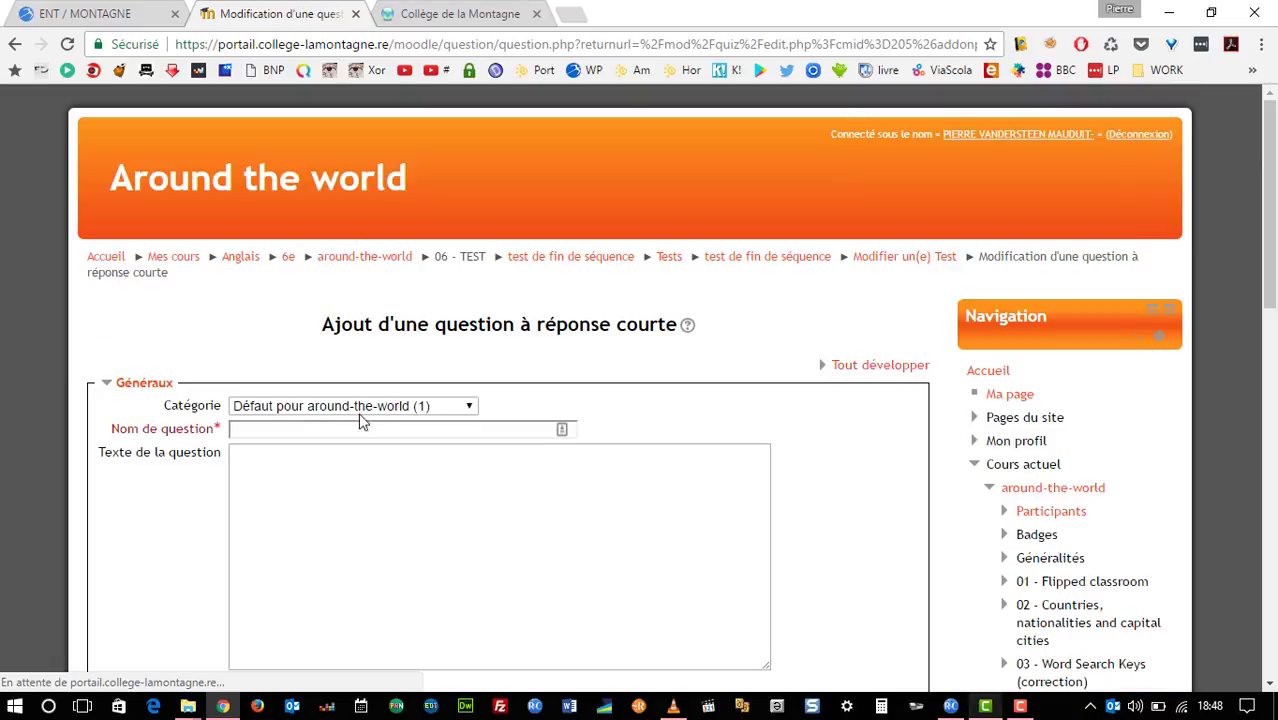
Step: Name the question "around-01" and enter the question text "What is the capital city of England?"
left_click(296, 430)
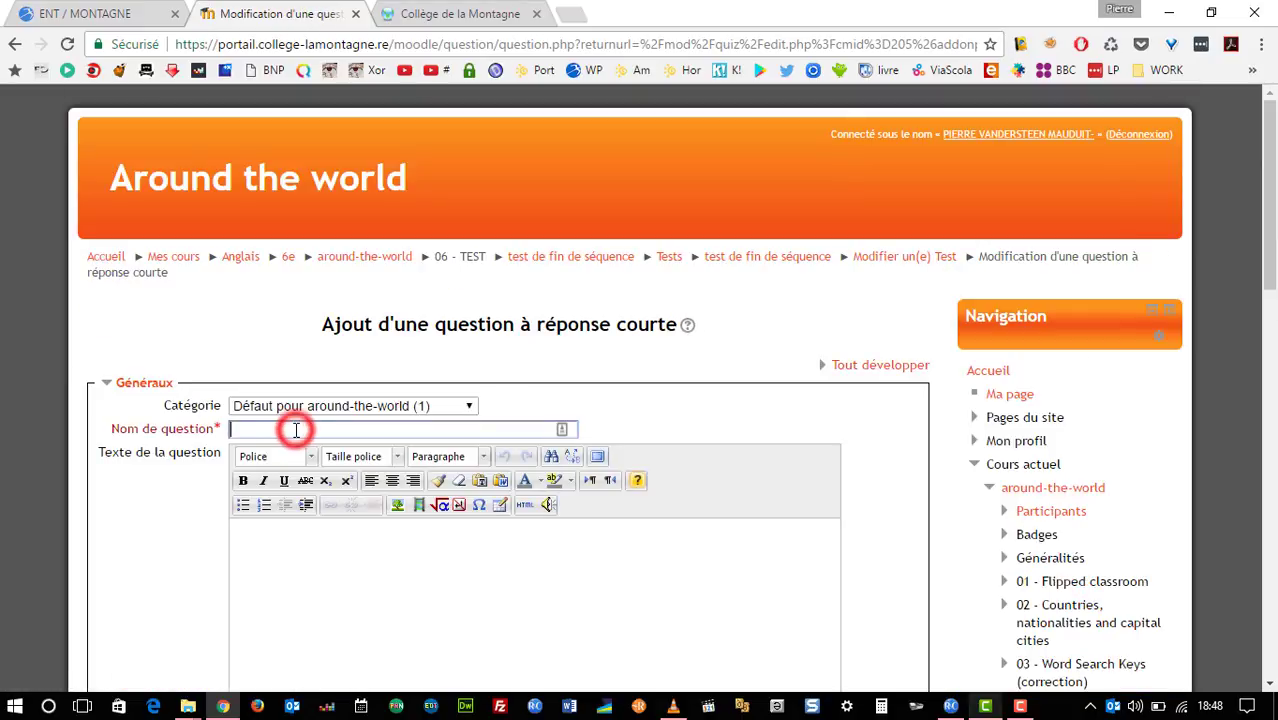
type("around-01")
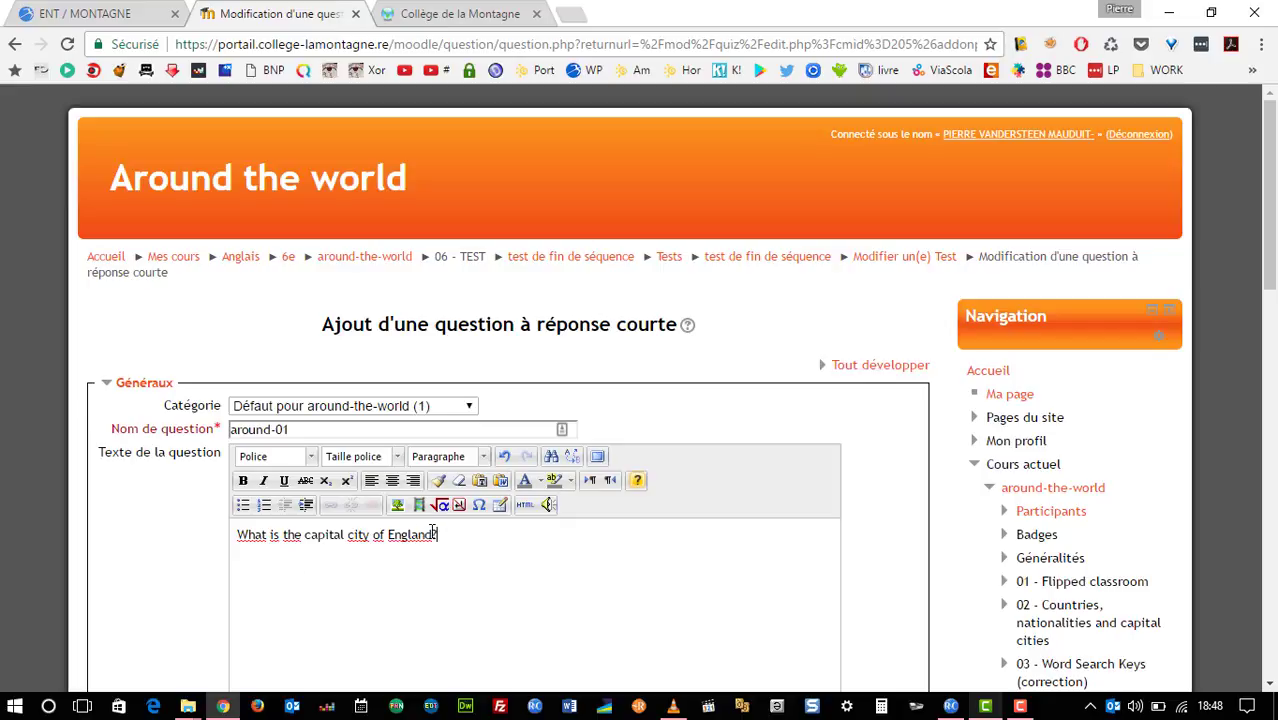
scroll(433, 531, "down", 1)
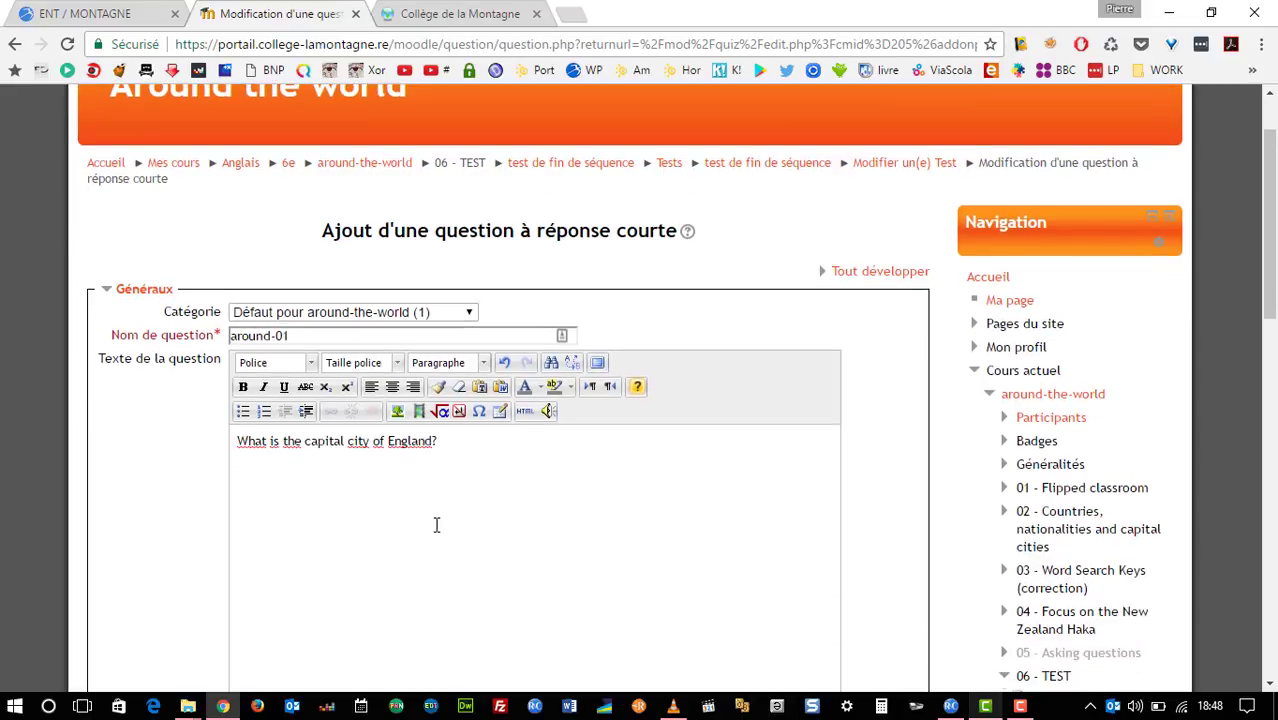
Step: Make the word "England" in the question text bold, underlined and blue
double_click(410, 441)
left_click(243, 387)
left_click(284, 387)
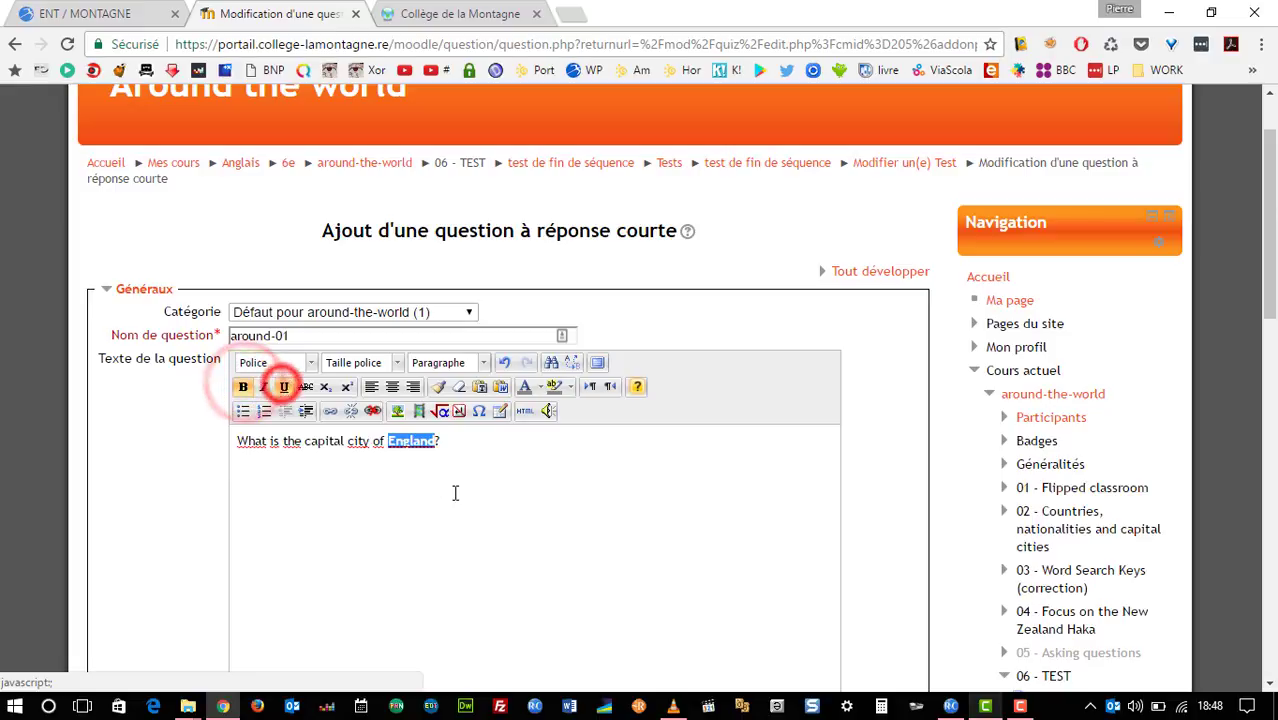
left_click(540, 387)
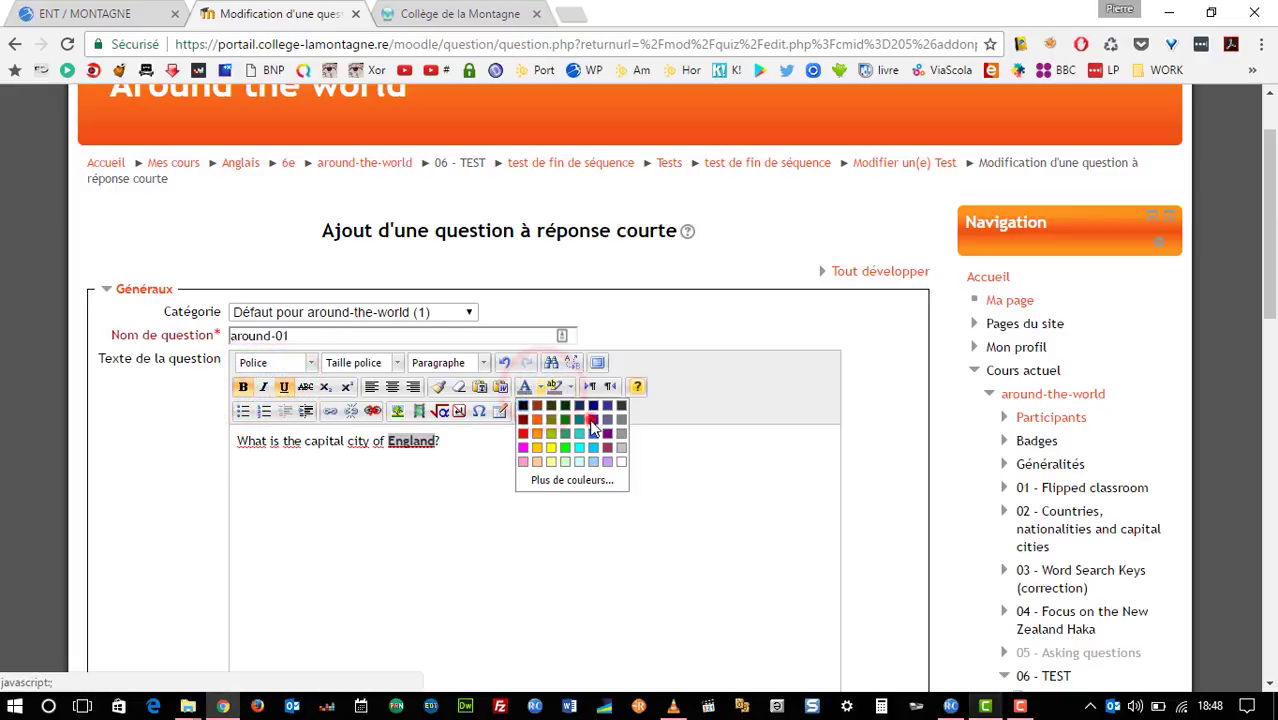
left_click(588, 416)
left_click(533, 479)
Step: Set the question's default mark (Note par défaut) to 2
scroll(533, 479, "down", 2)
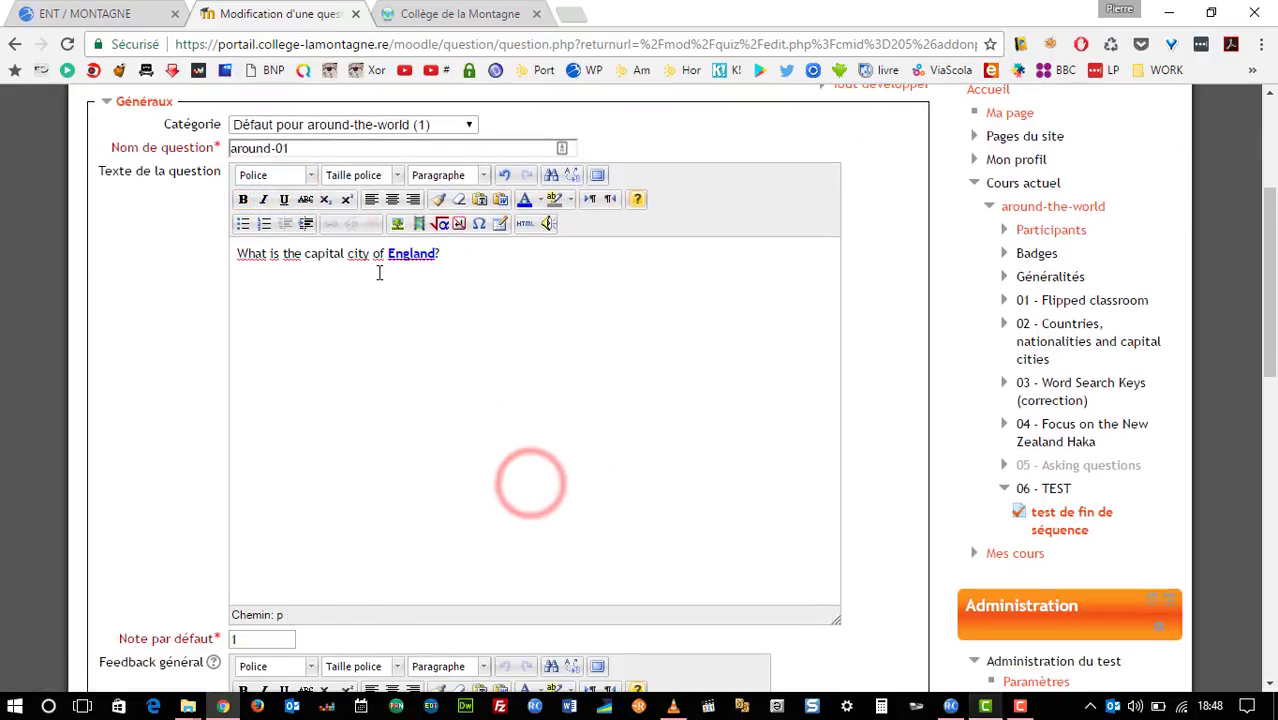
scroll(379, 292, "down", 2)
scroll(379, 292, "down", 2)
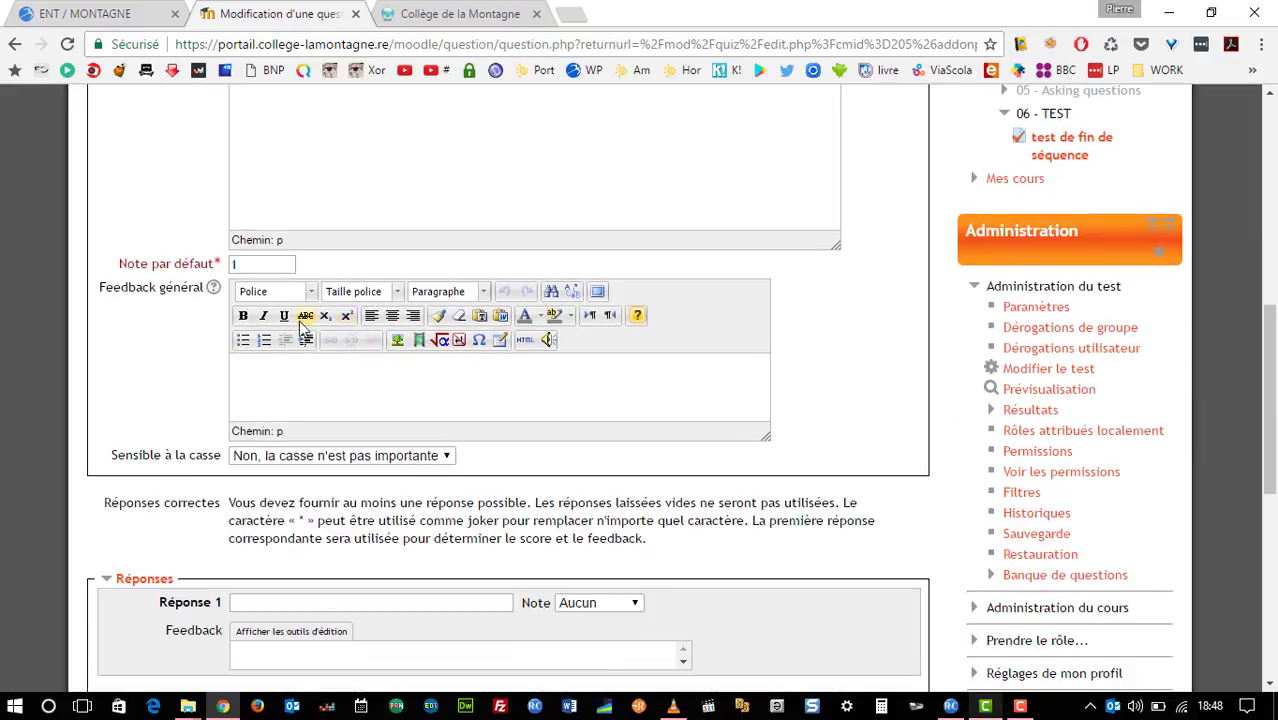
double_click(258, 263)
type("2")
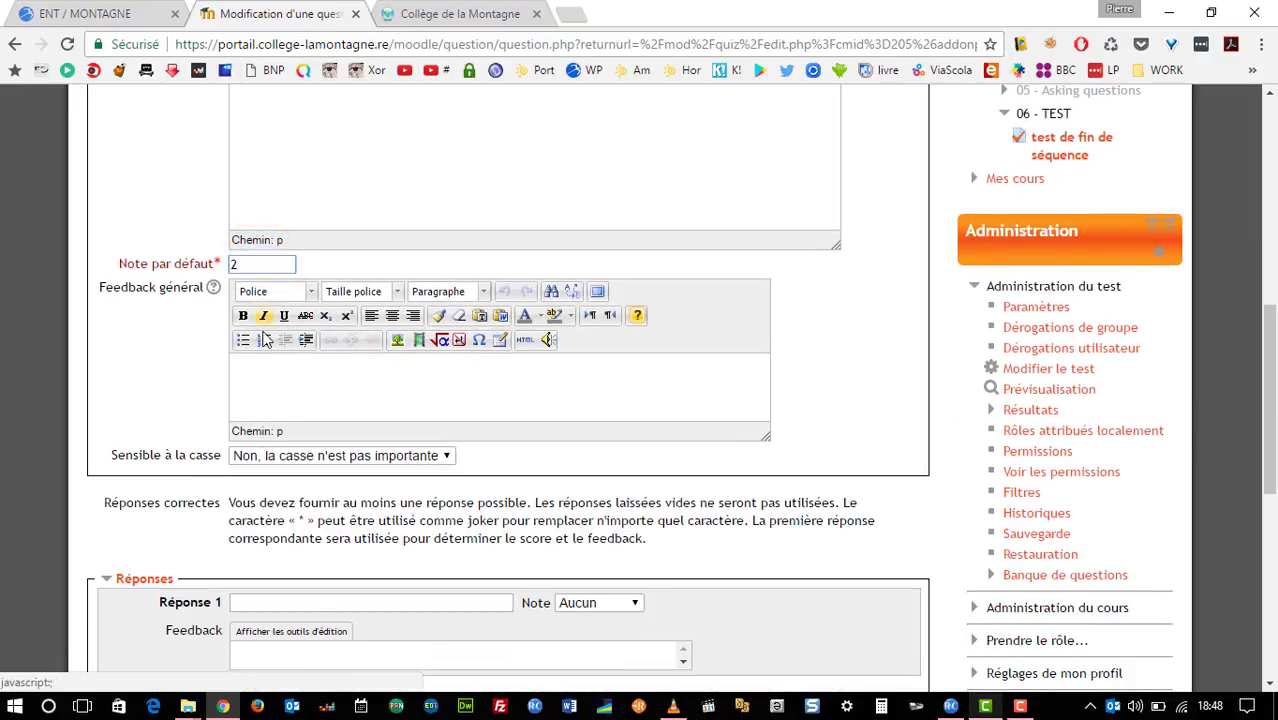
left_click(317, 381)
scroll(317, 380, "down", 2)
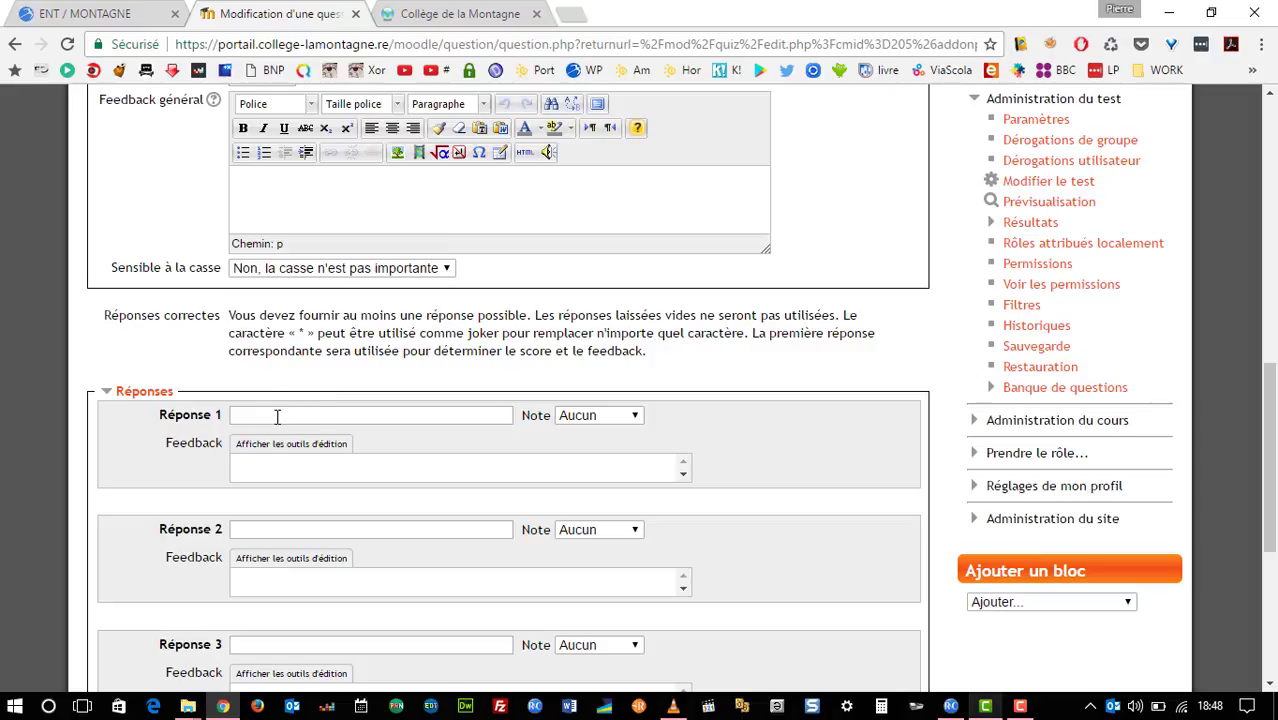
left_click(275, 416)
scroll(281, 447, "down", 2)
left_click(255, 345)
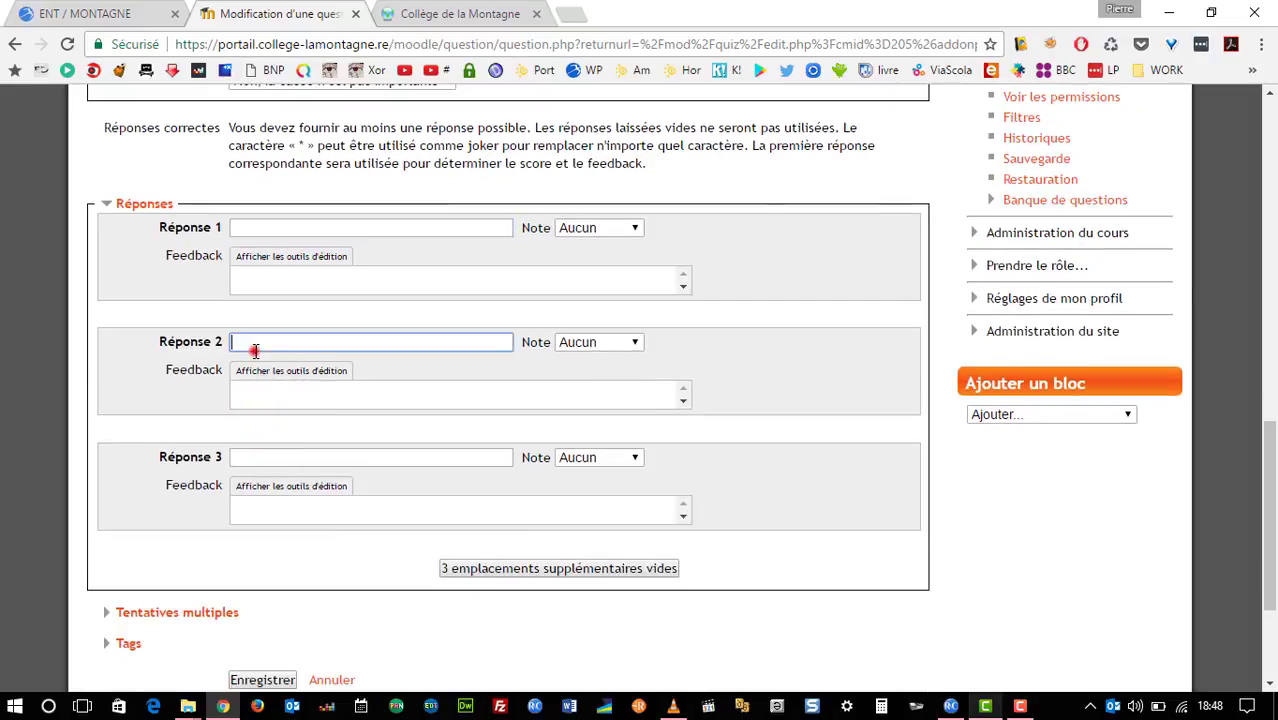
left_click(258, 458)
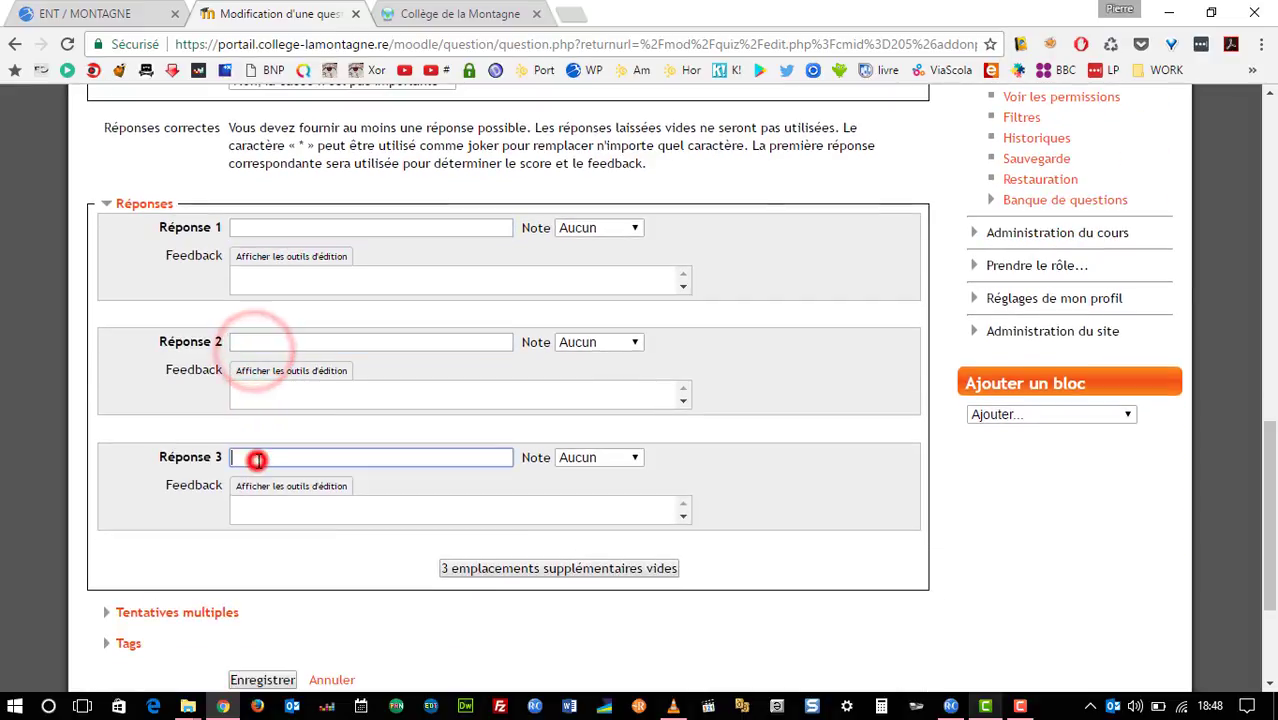
left_click(284, 227)
left_click(257, 341)
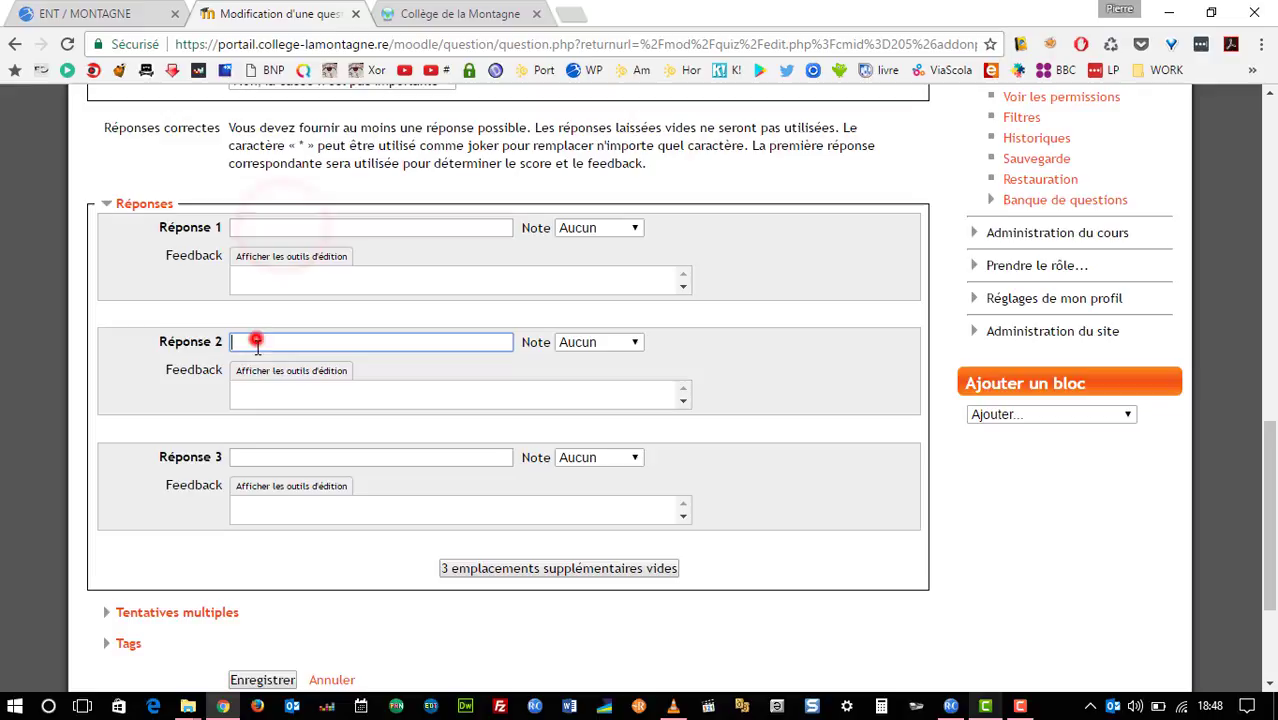
left_click(256, 460)
Step: Fill in Réponse 1 to 3 with "London", "It is London" and "The capital city of England is London"
left_click(294, 231)
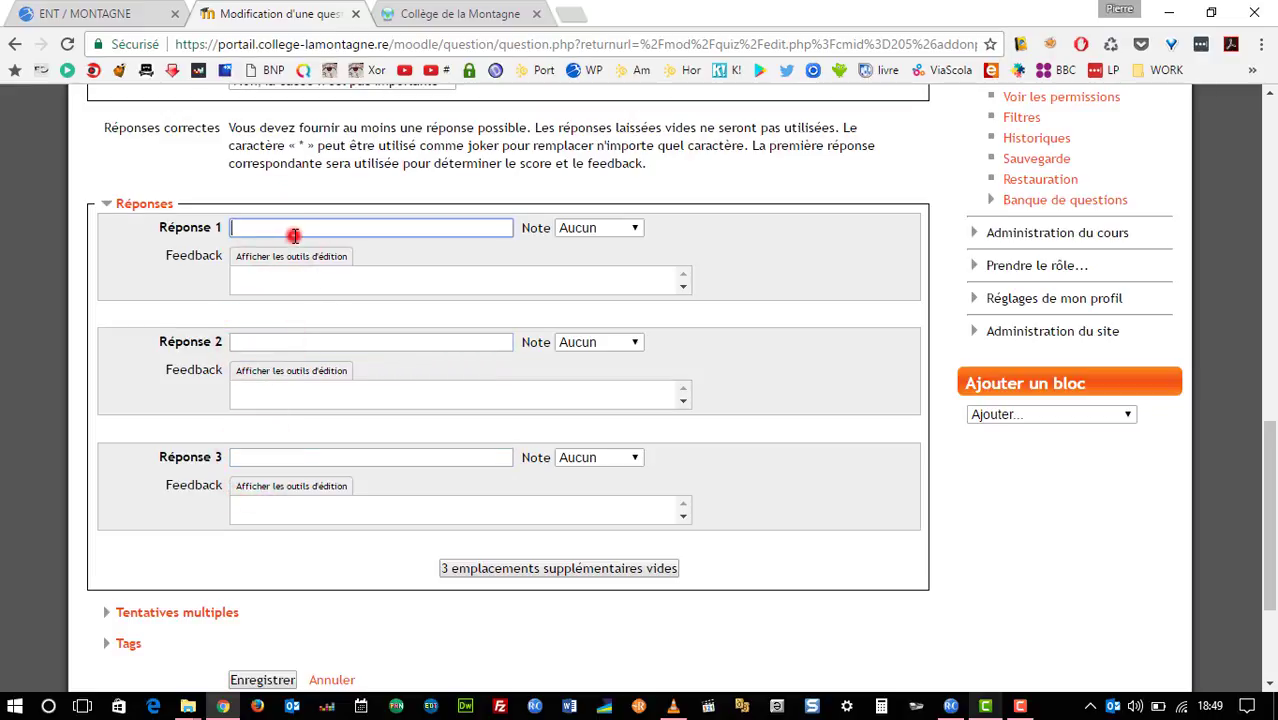
type("London")
left_click(258, 340)
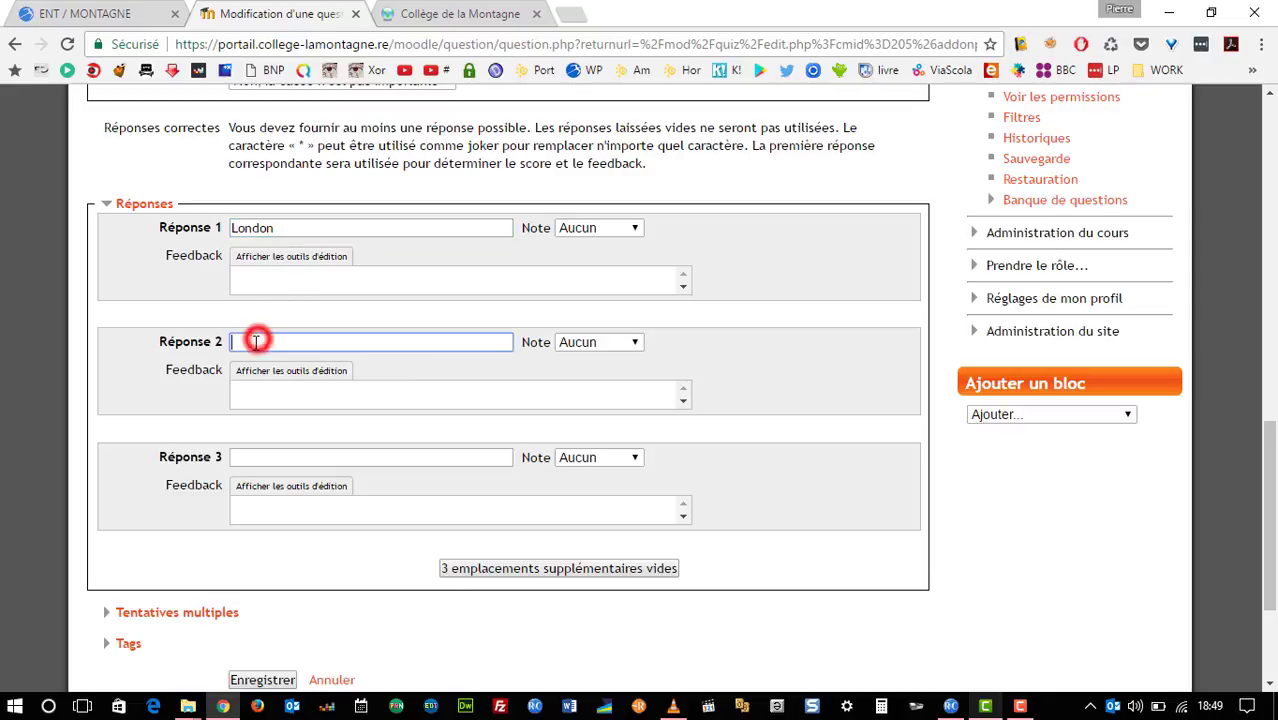
type("It is London")
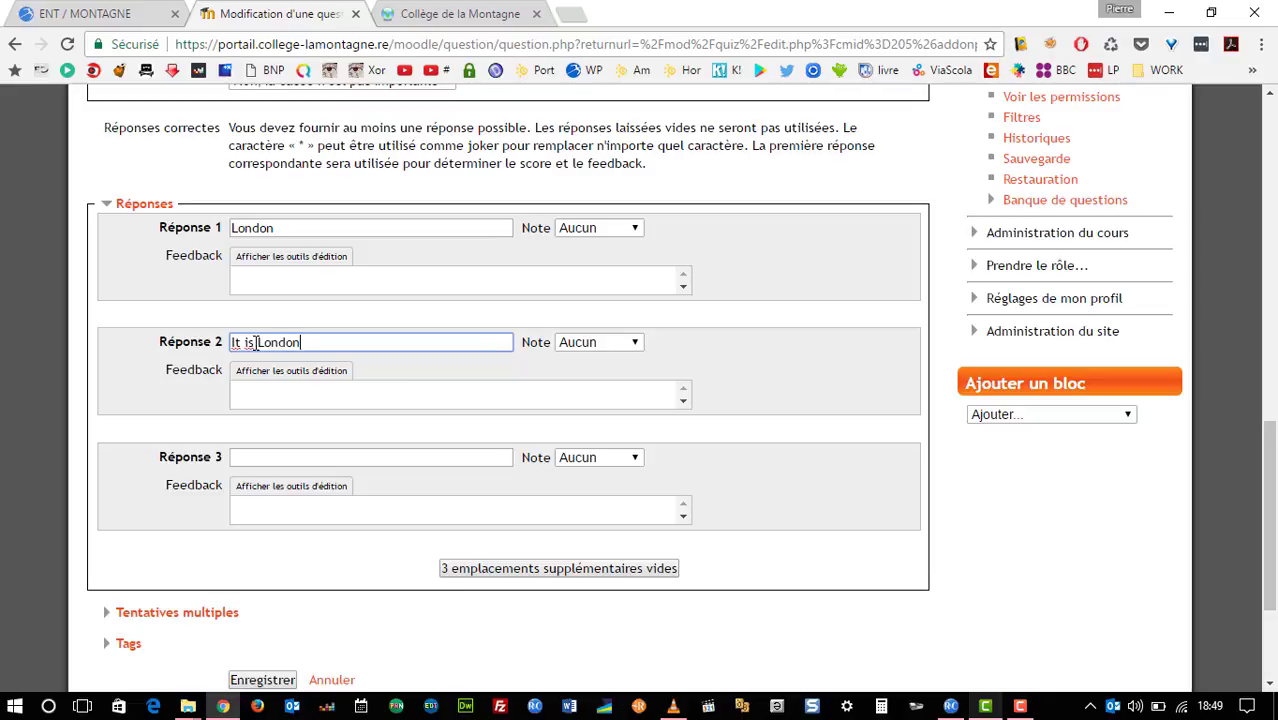
left_click(257, 456)
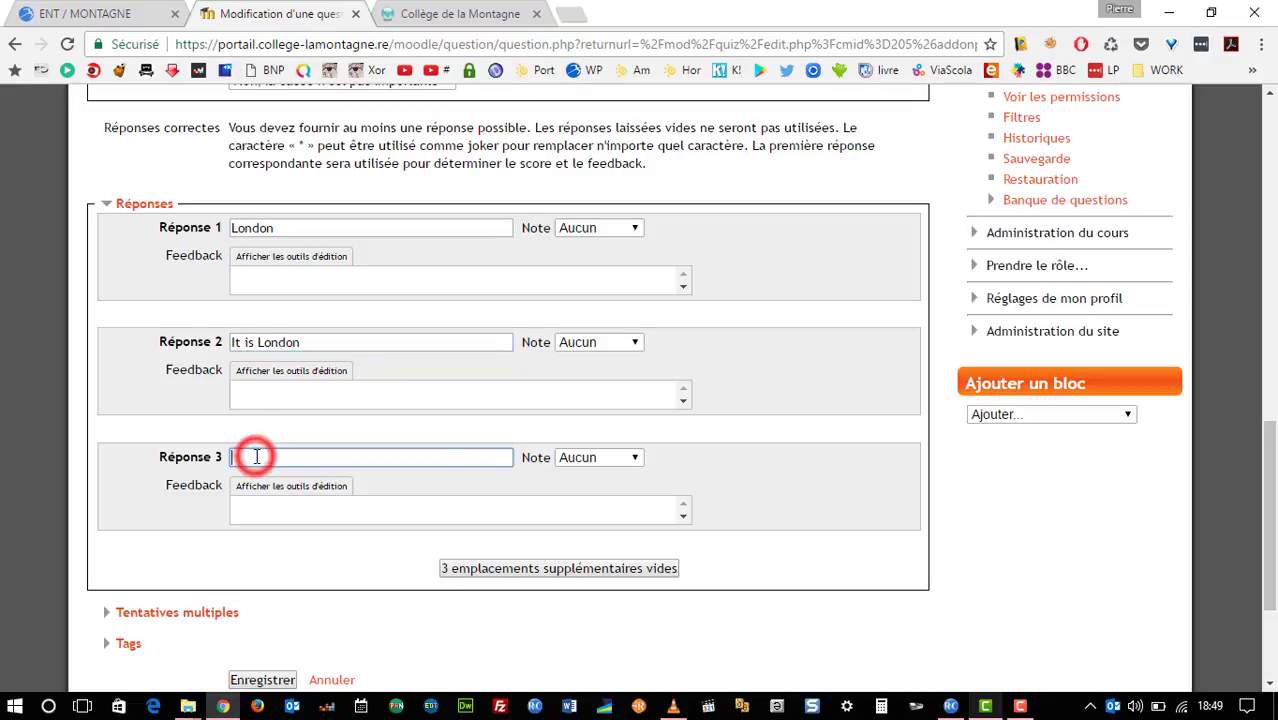
type("The capital city of England is London")
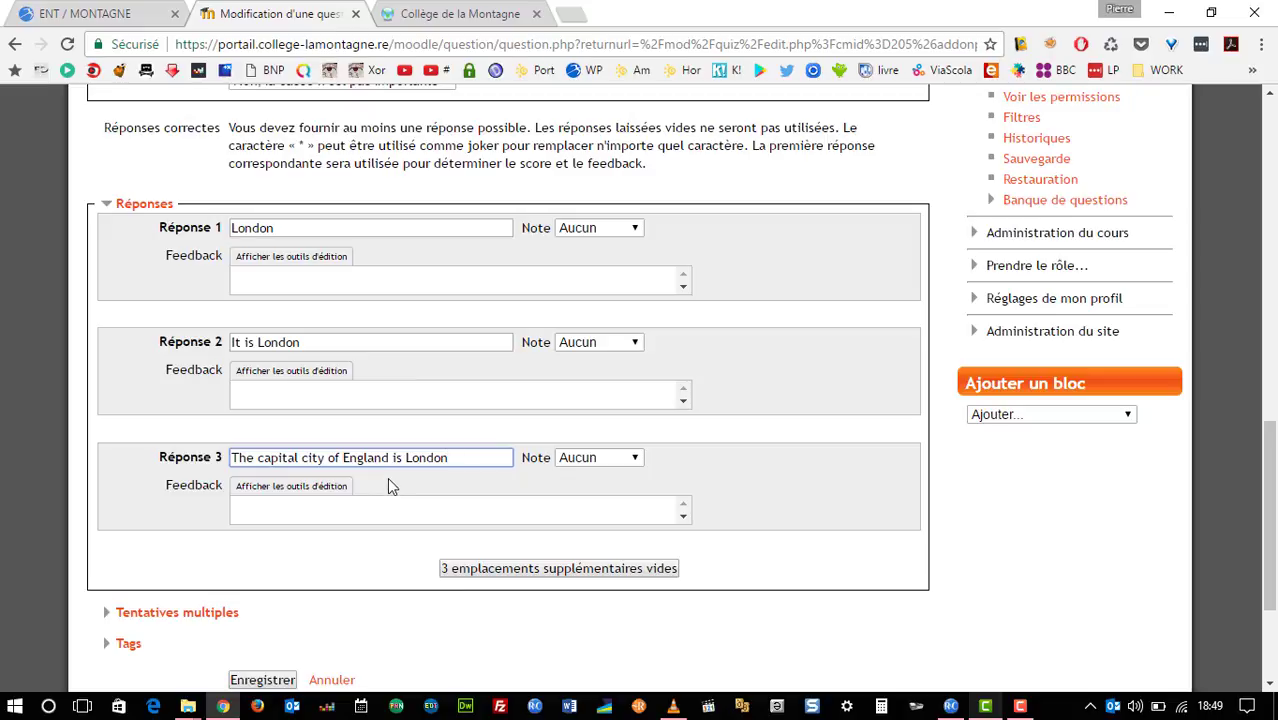
left_click(287, 228)
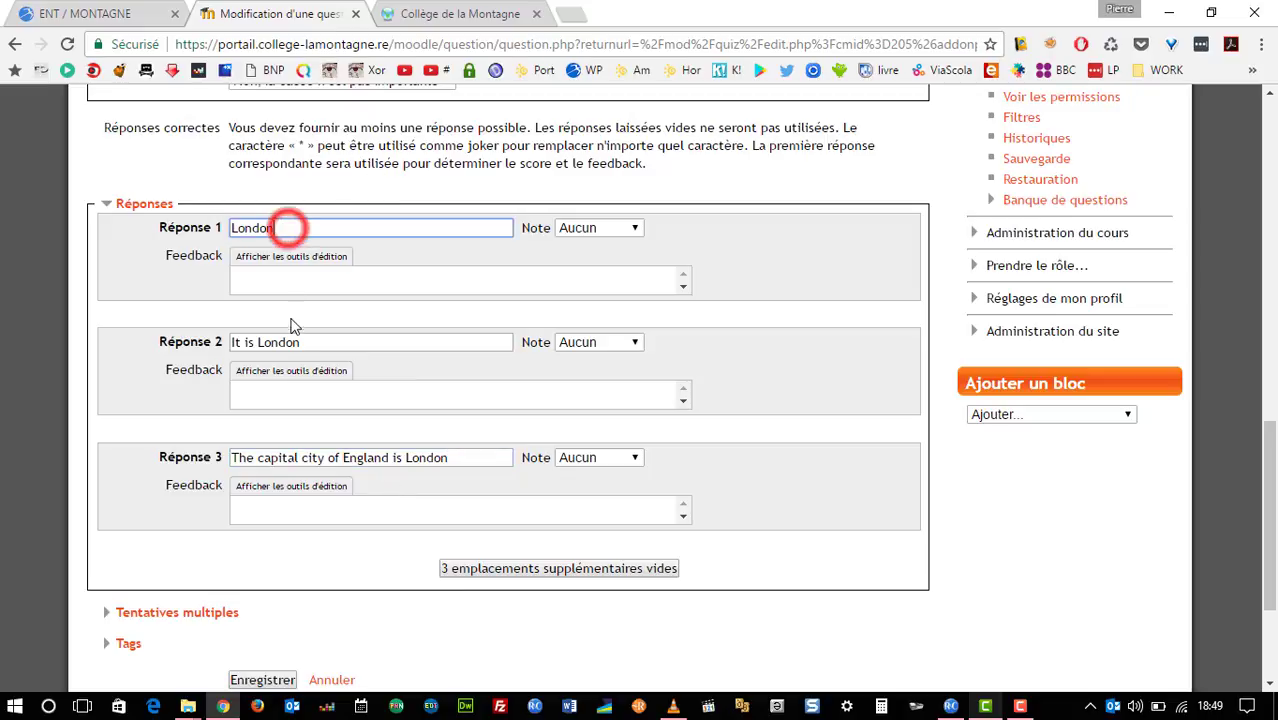
left_click(301, 338)
left_click(464, 460)
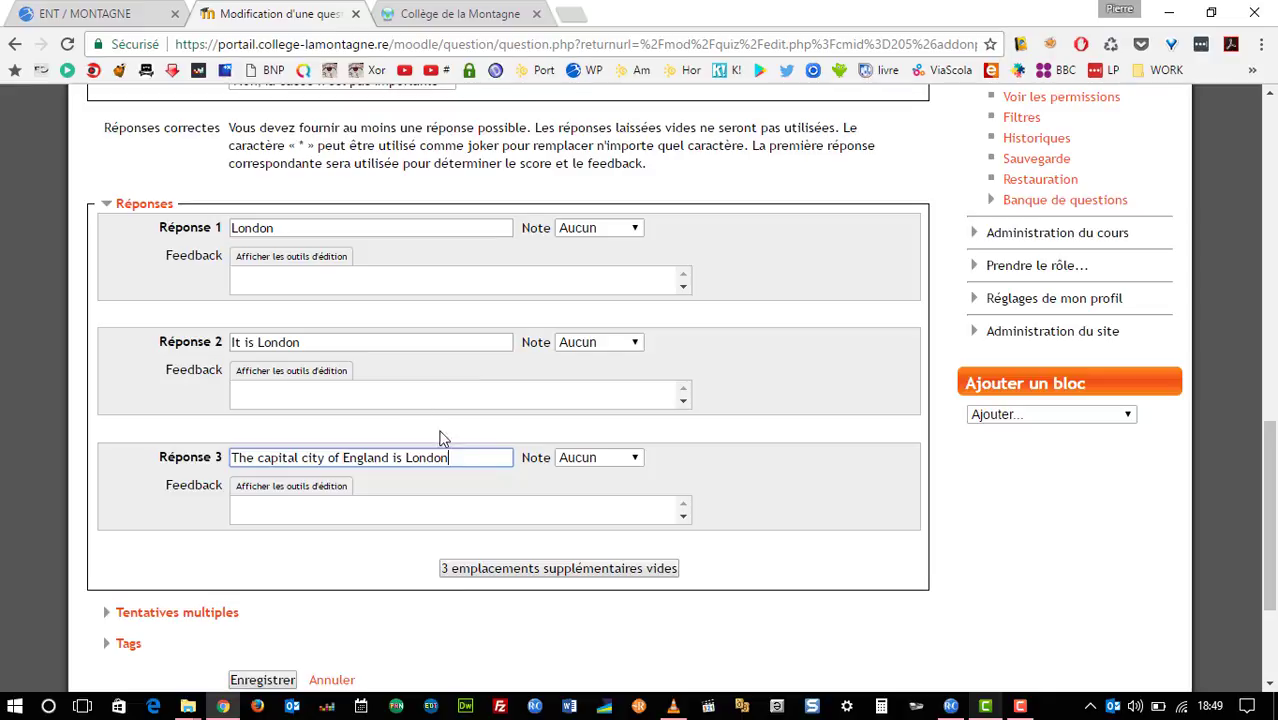
left_click(292, 226)
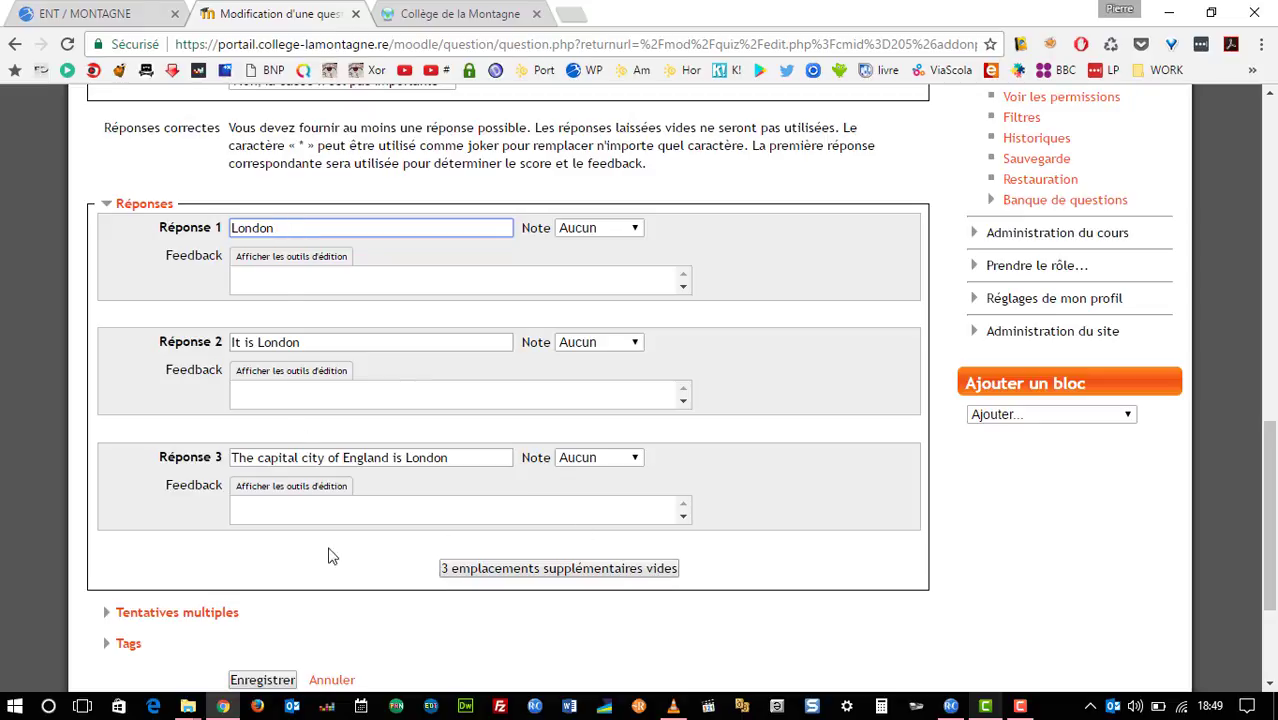
left_click(290, 228)
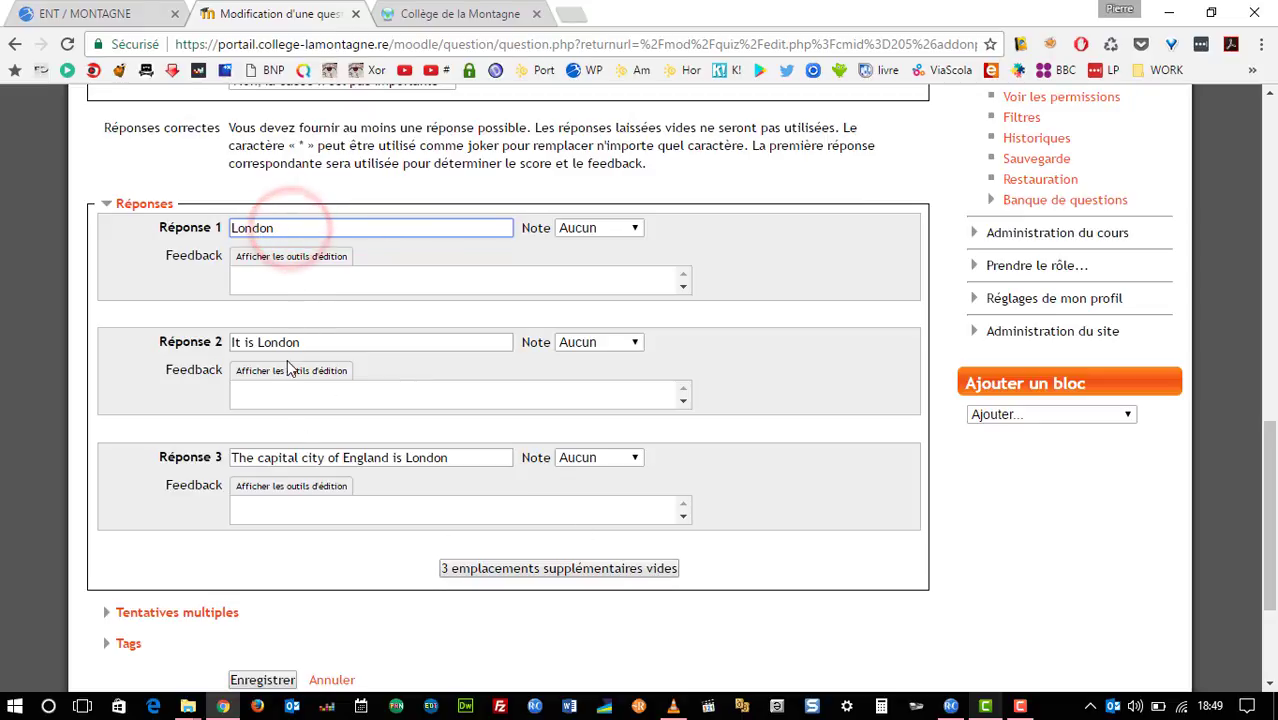
left_click(467, 458)
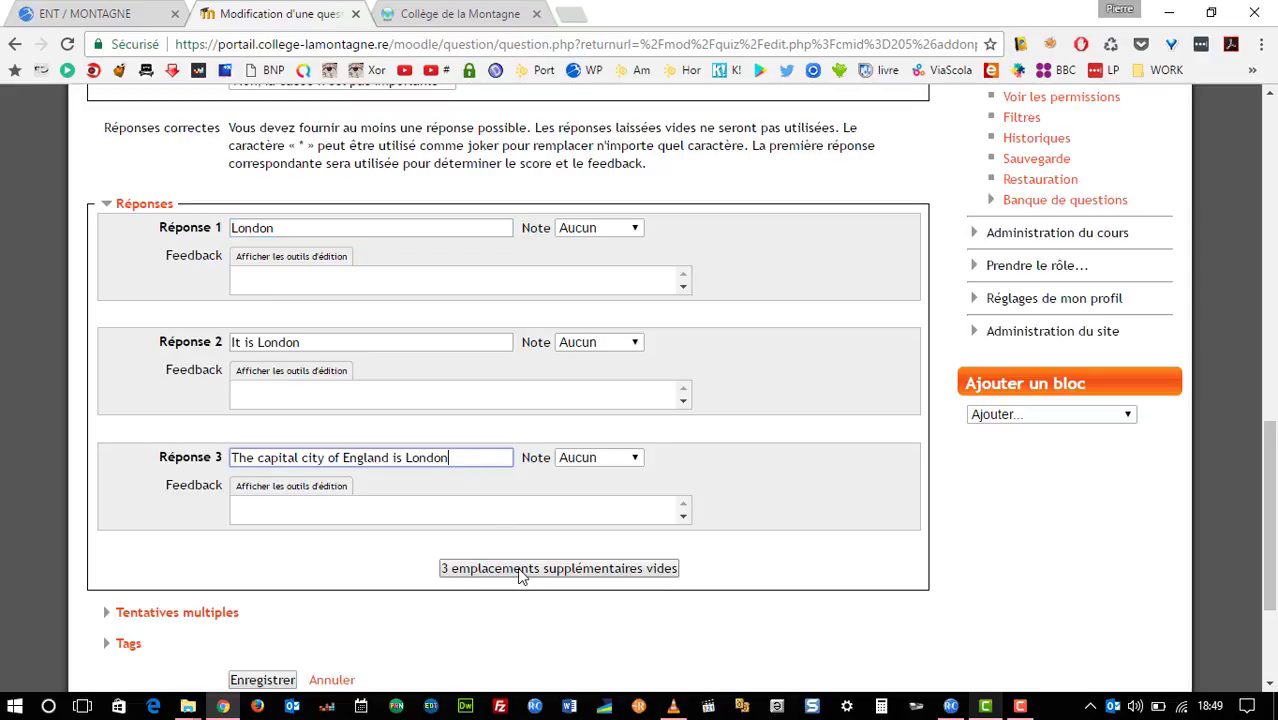
Step: Add three more blank answer slots and copy "London" from Réponse 1 into Réponse 4
left_click(520, 570)
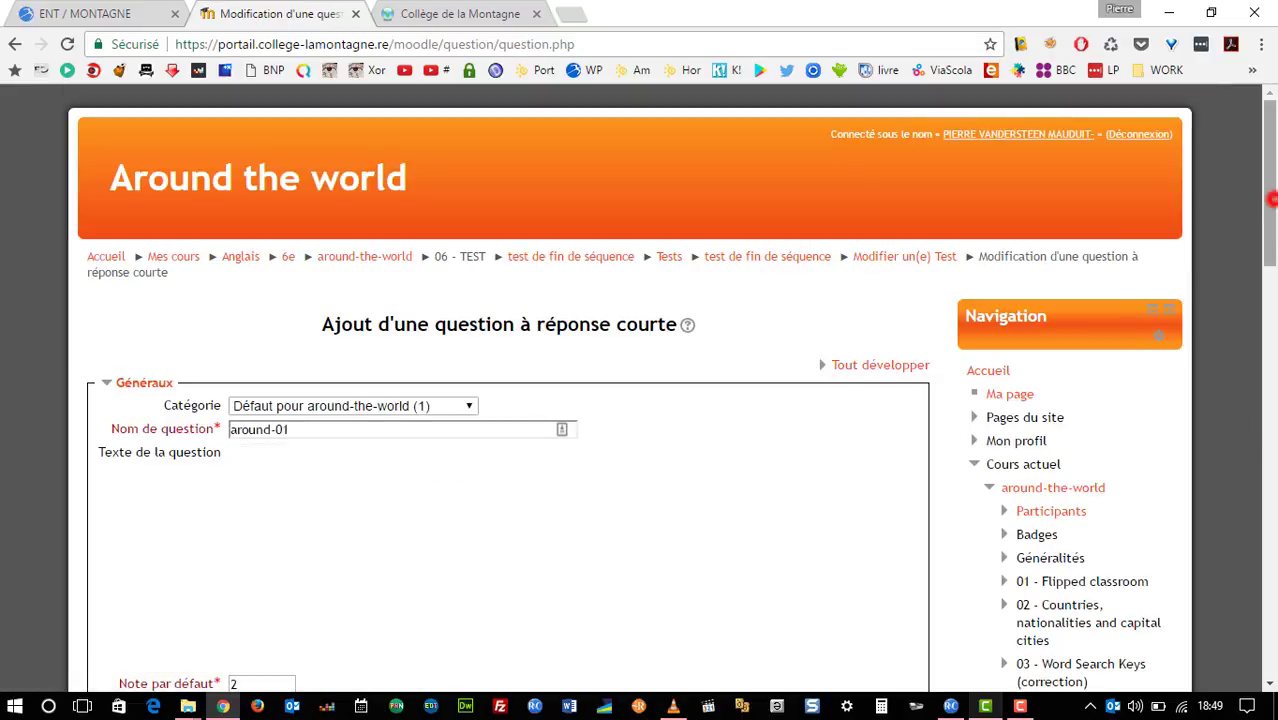
left_click_drag(1266, 200, 1213, 486)
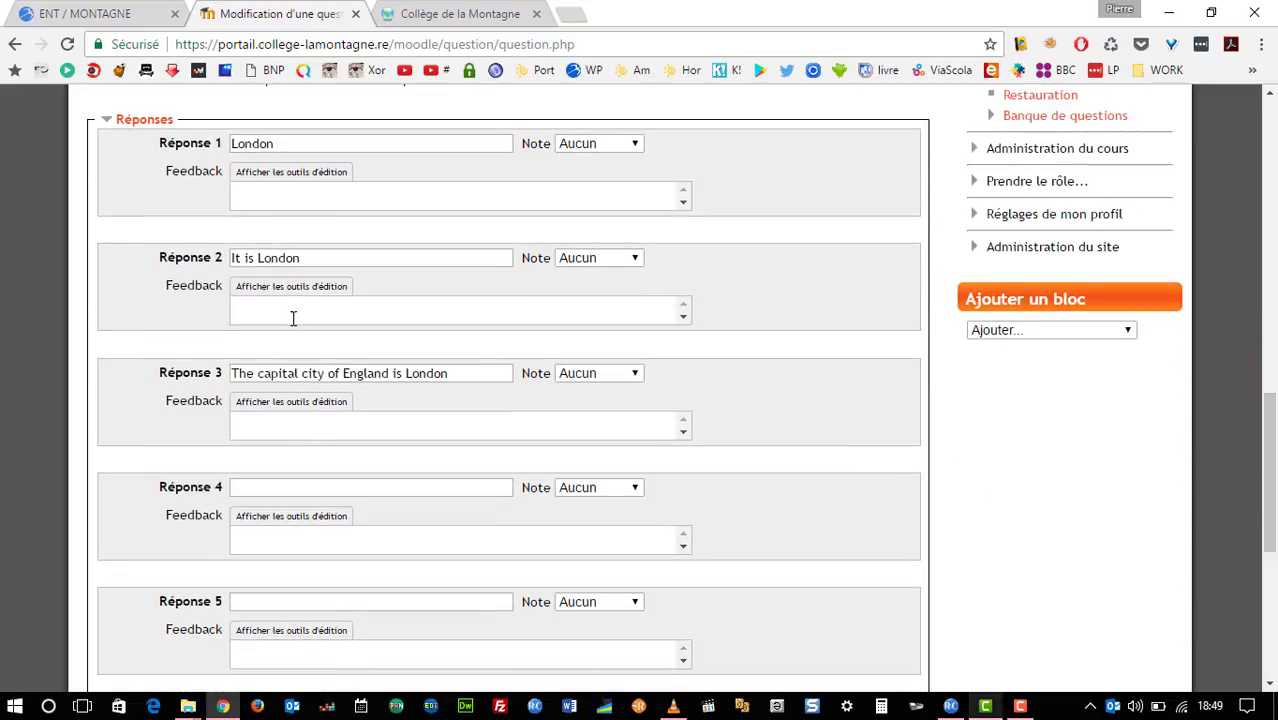
double_click(256, 143)
key("ctrl+c")
left_click(271, 487)
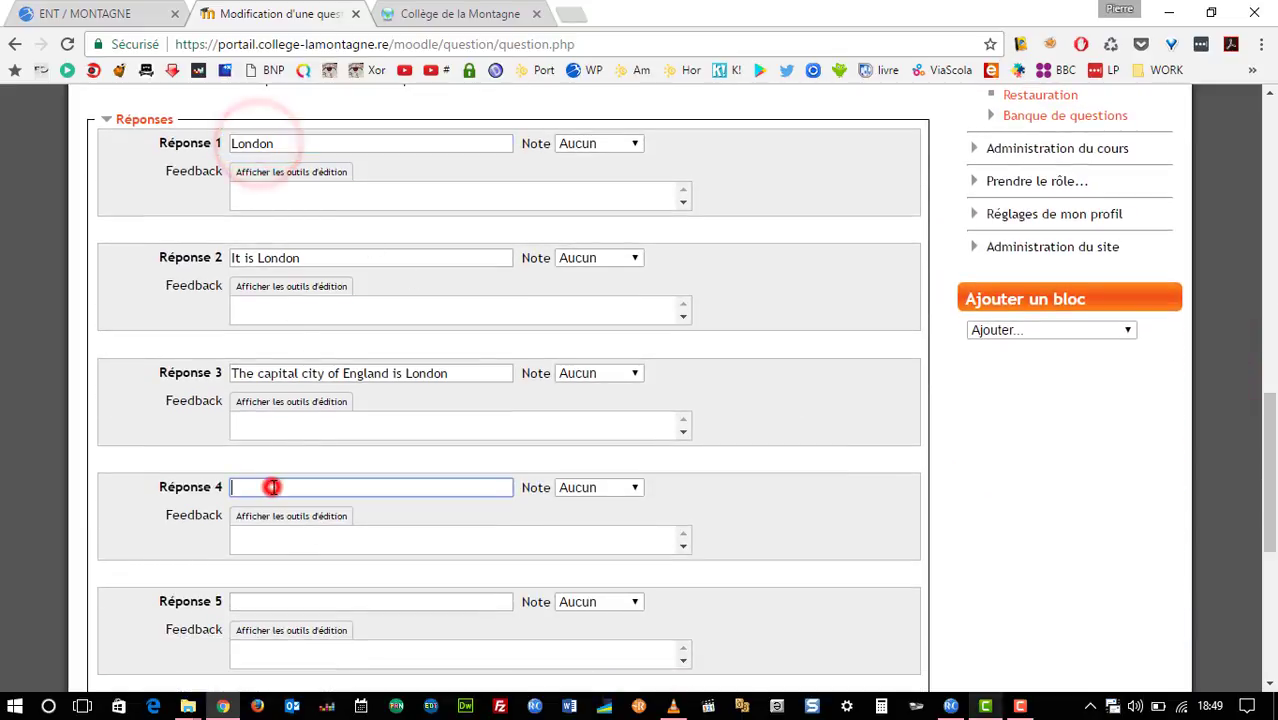
key("ctrl+v")
Step: Copy "It is London" into Réponse 5 and Réponse 3's sentence into Réponse 6 with a full stop: "The capital city of England is London."
left_click_drag(298, 257, 233, 258)
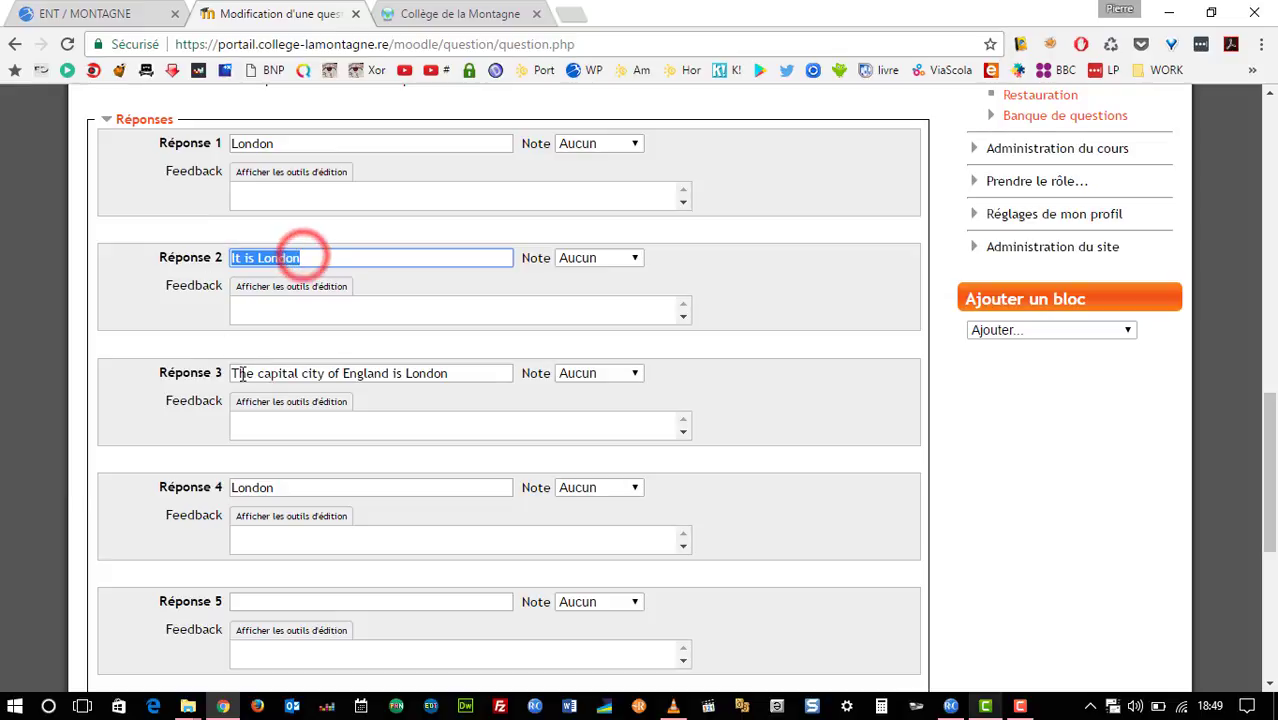
key("ctrl+c")
left_click(268, 600)
key("ctrl+v")
left_click_drag(450, 373, 226, 368)
scroll(268, 455, "down", 2)
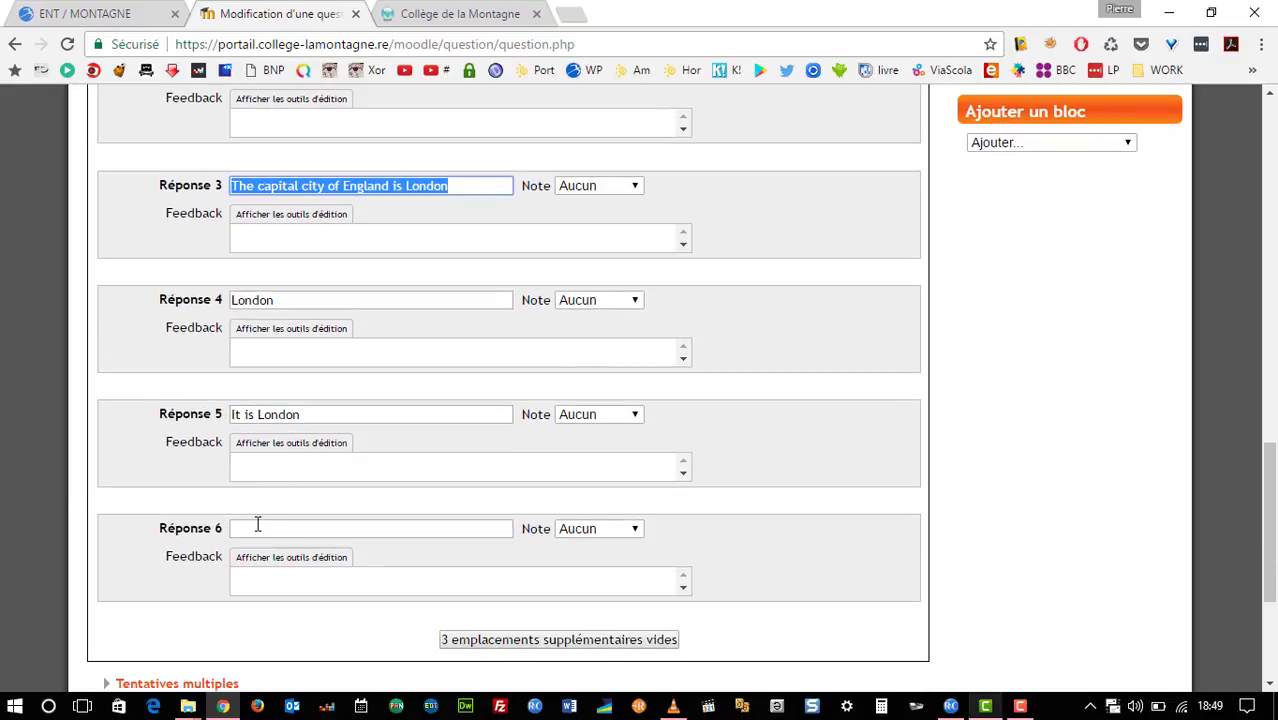
left_click(257, 527)
key("ctrl+v")
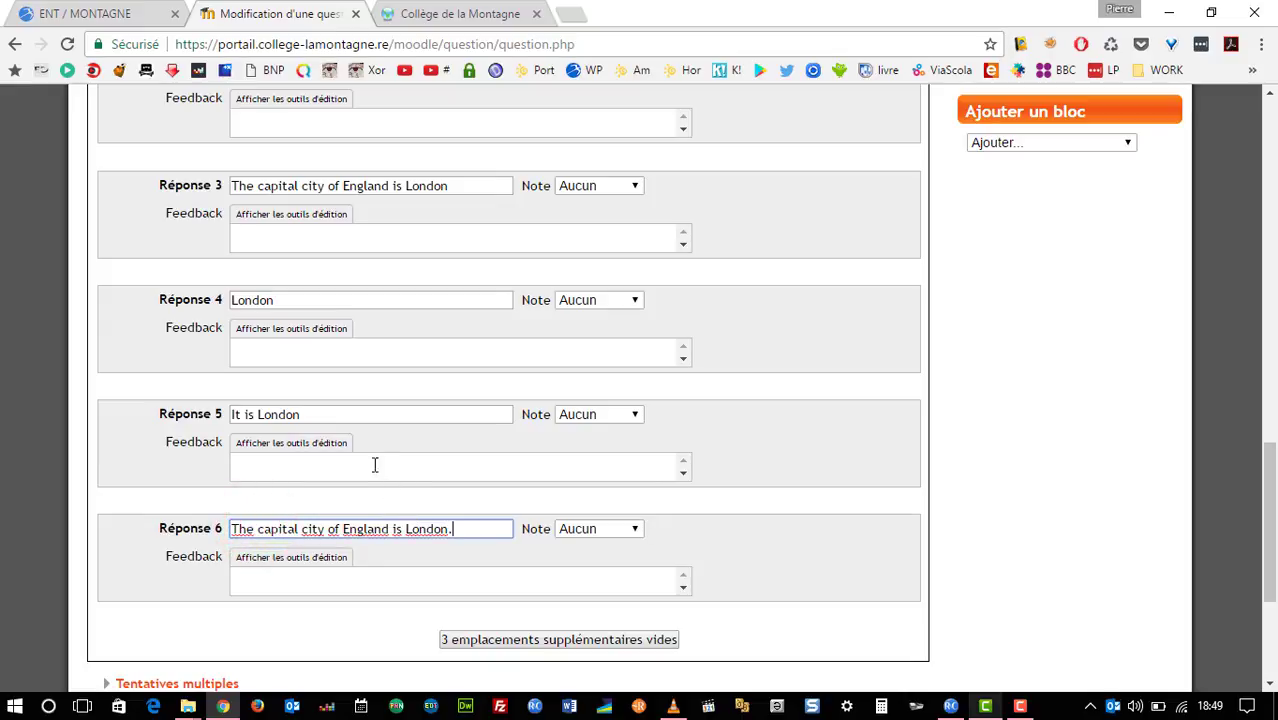
Step: Add a full stop to the end of Réponse 5 and Réponse 4, giving "It is London." and "London."
left_click(306, 414)
type(".")
left_click(294, 299)
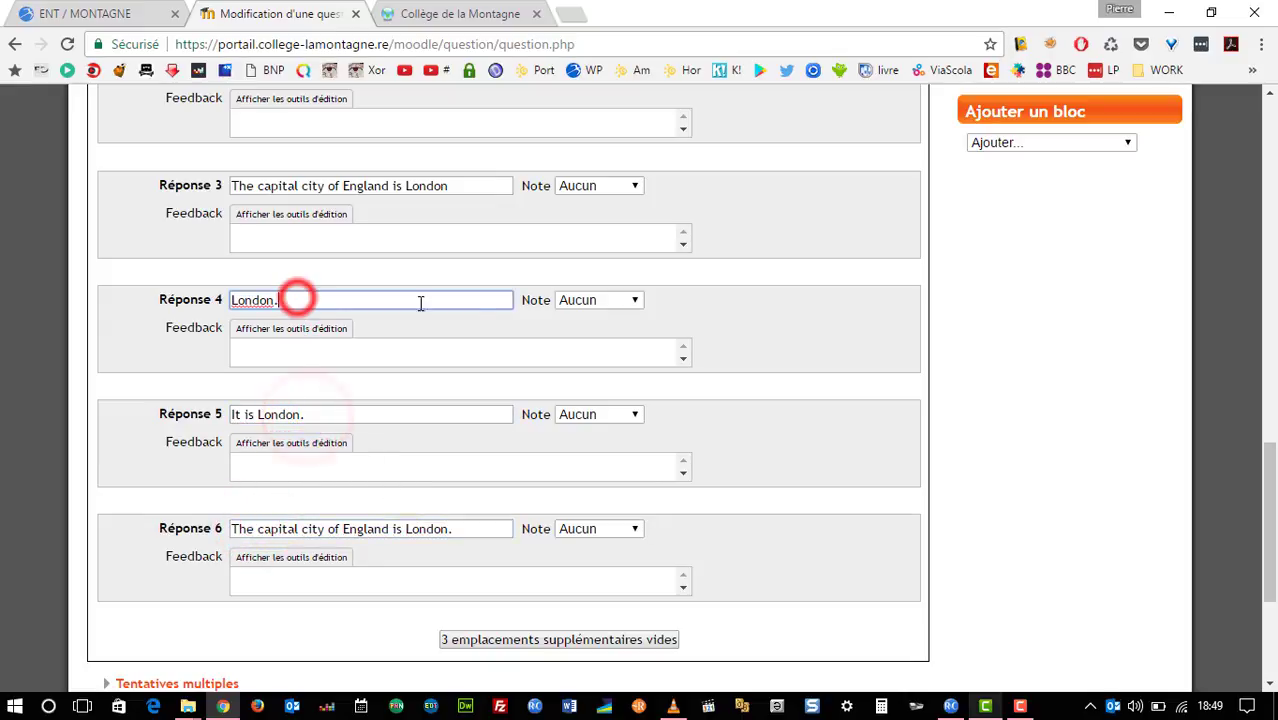
type(".")
scroll(480, 318, "up", 1)
scroll(480, 318, "up", 2)
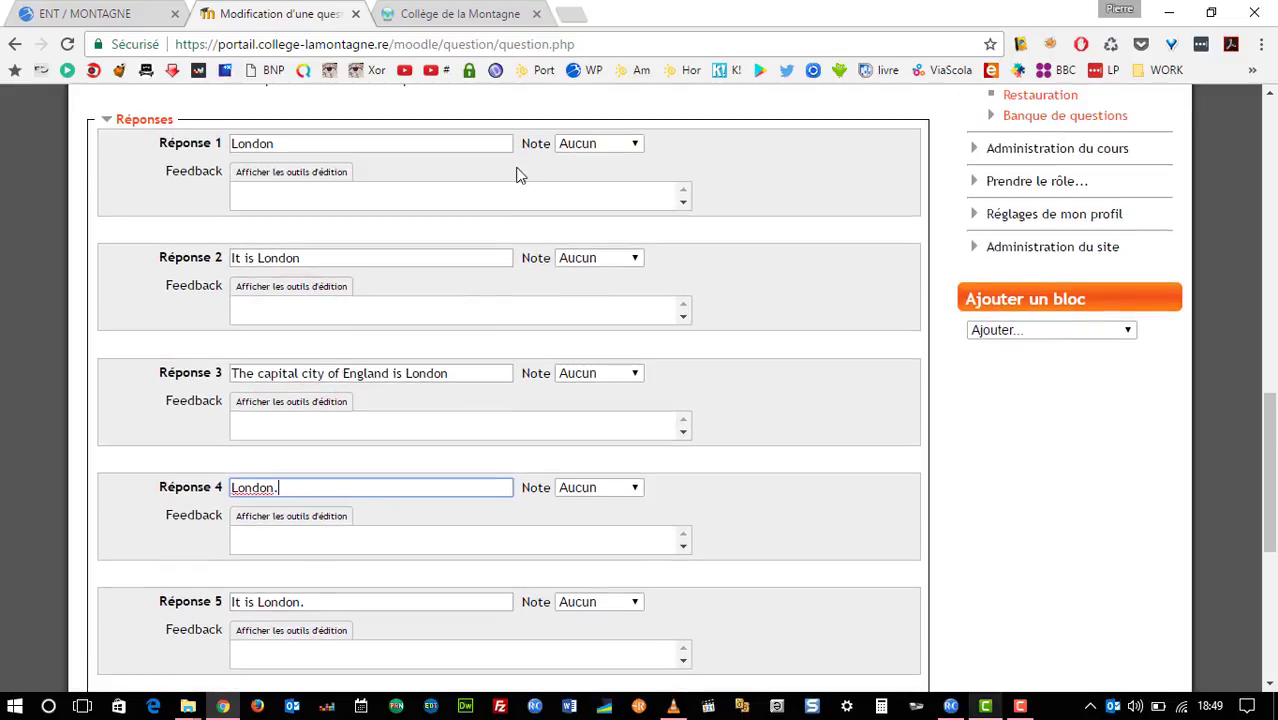
Step: Set the Note of Réponse 1, Réponse 2 and Réponse 3 to 100%, dismissing the e-mail notification
left_click(638, 146)
left_click(612, 178)
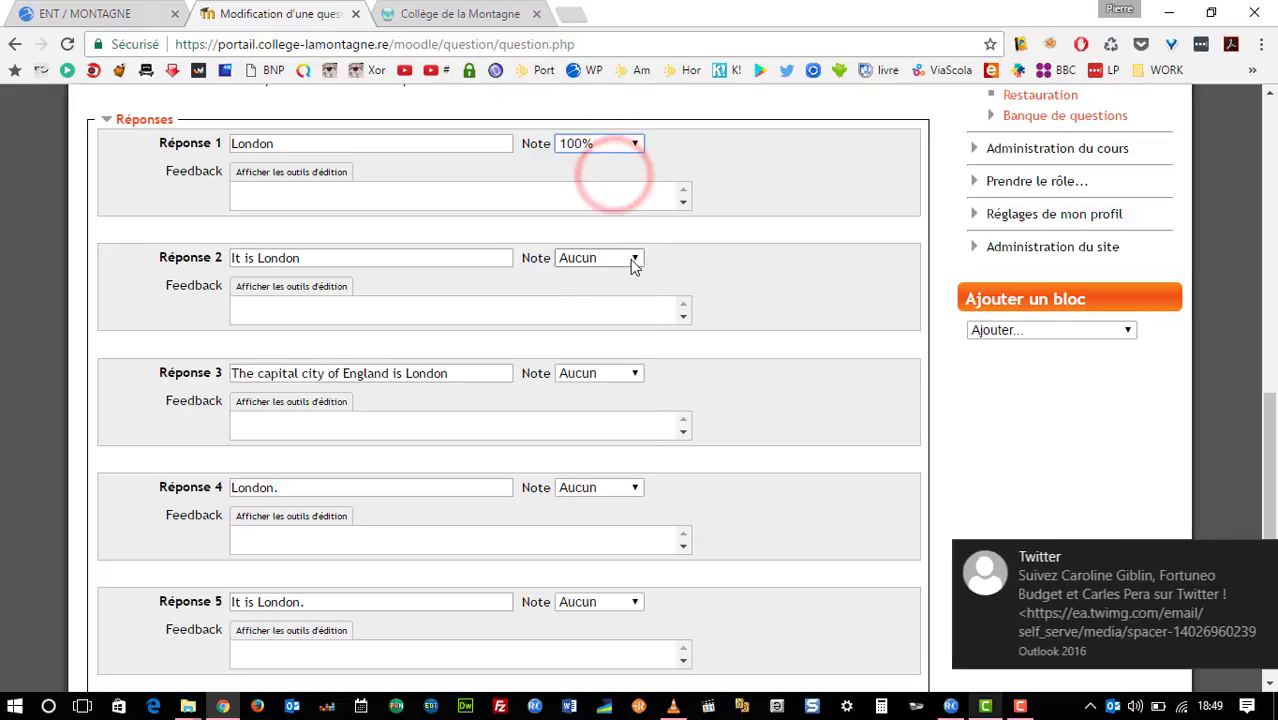
left_click(630, 259)
left_click(609, 293)
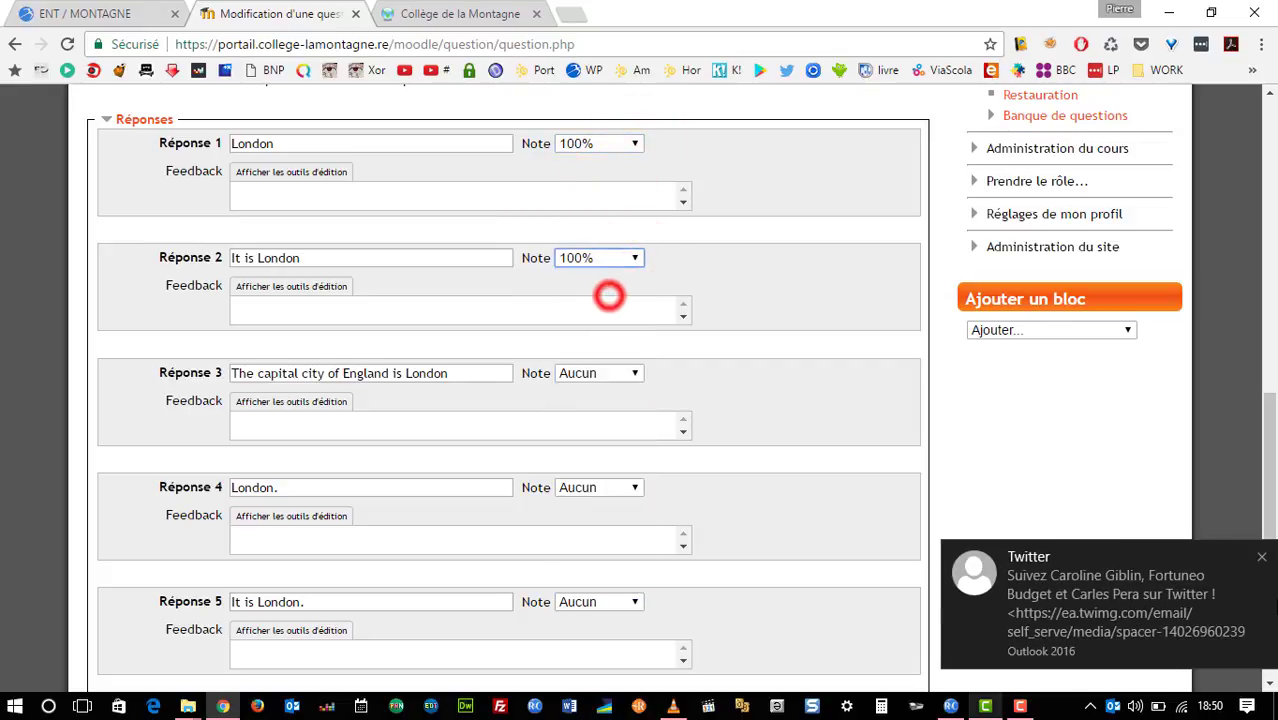
left_click(1261, 557)
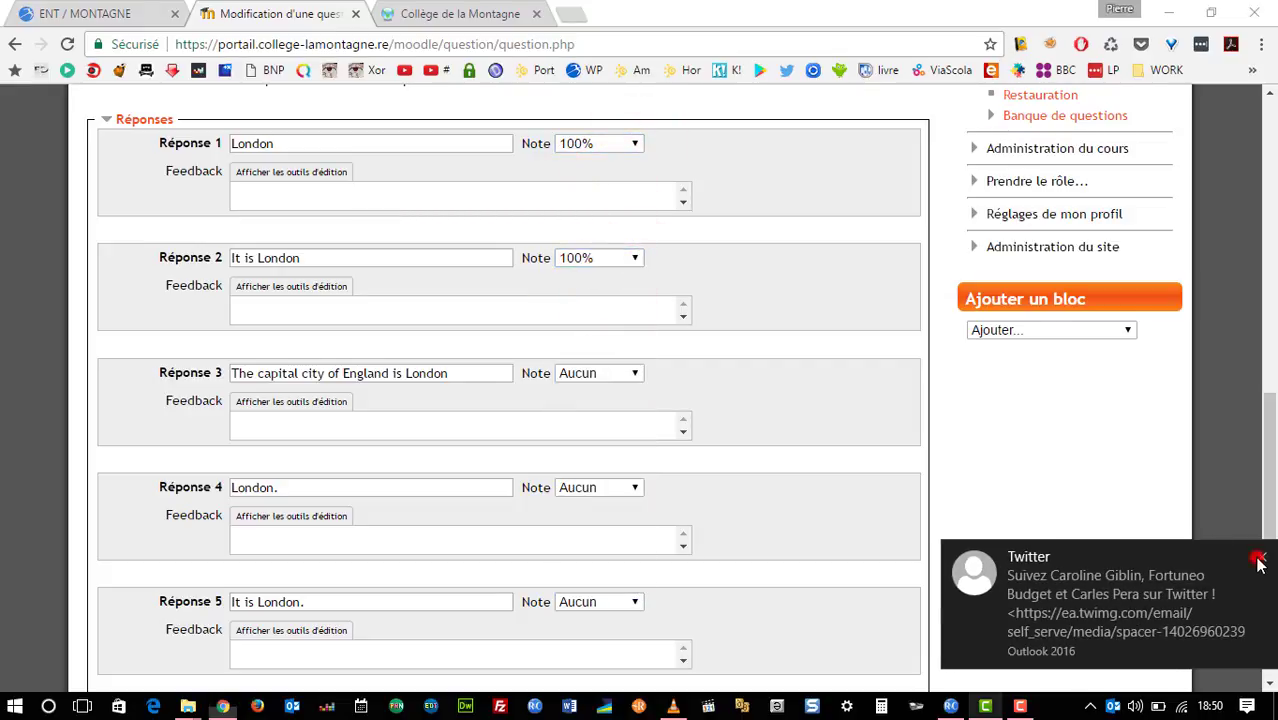
left_click(636, 373)
left_click(577, 60)
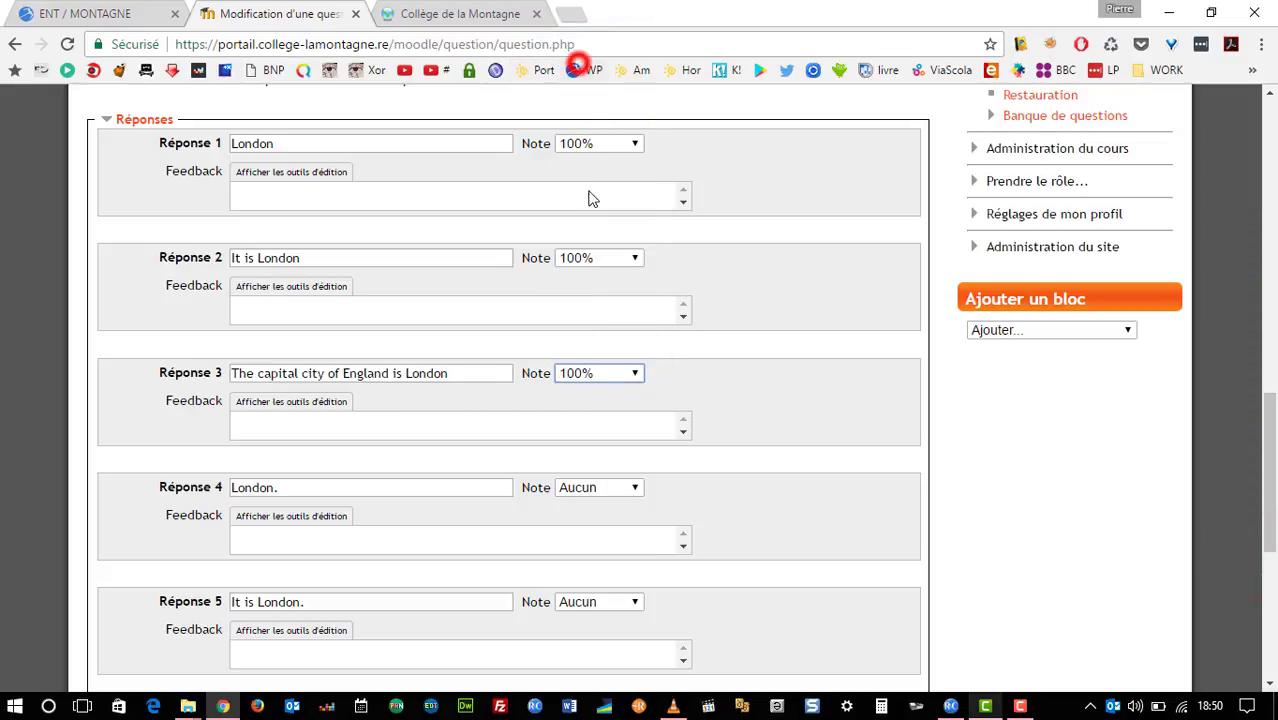
Step: Set the Note of Réponse 4, Réponse 5 and Réponse 6 to 100%
left_click(638, 484)
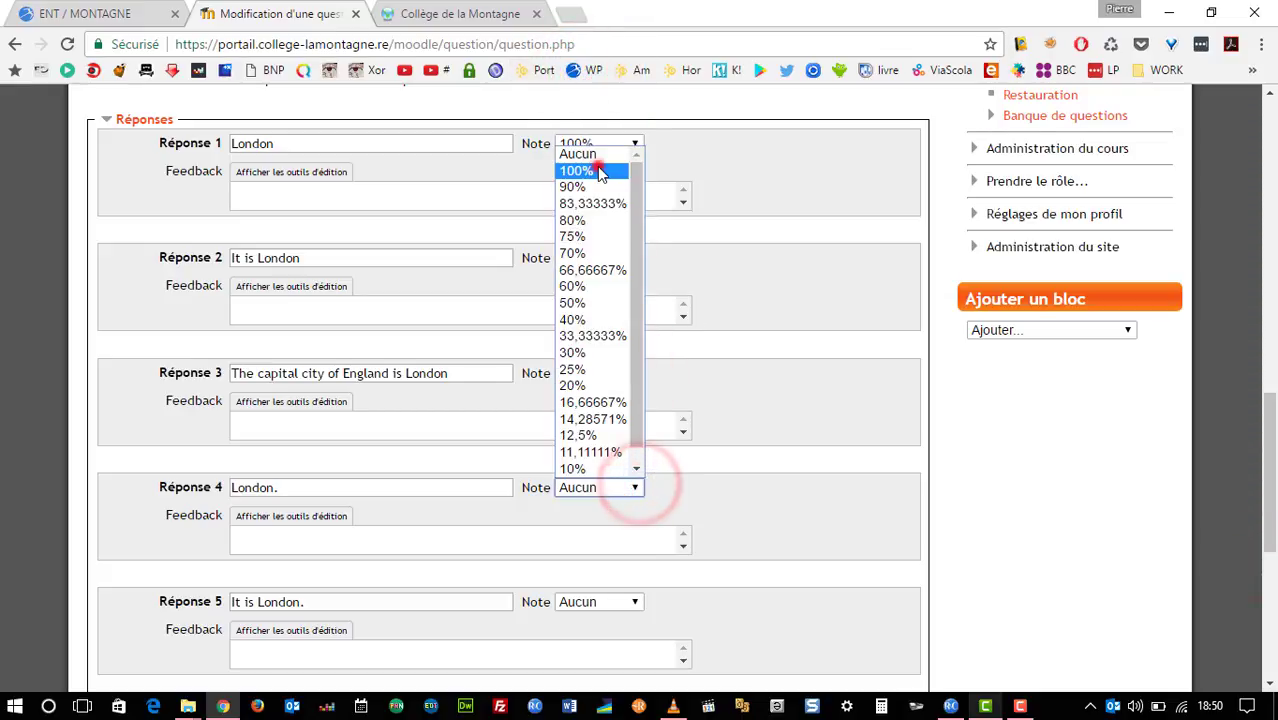
left_click(599, 172)
scroll(736, 490, "down", 2)
left_click(640, 416)
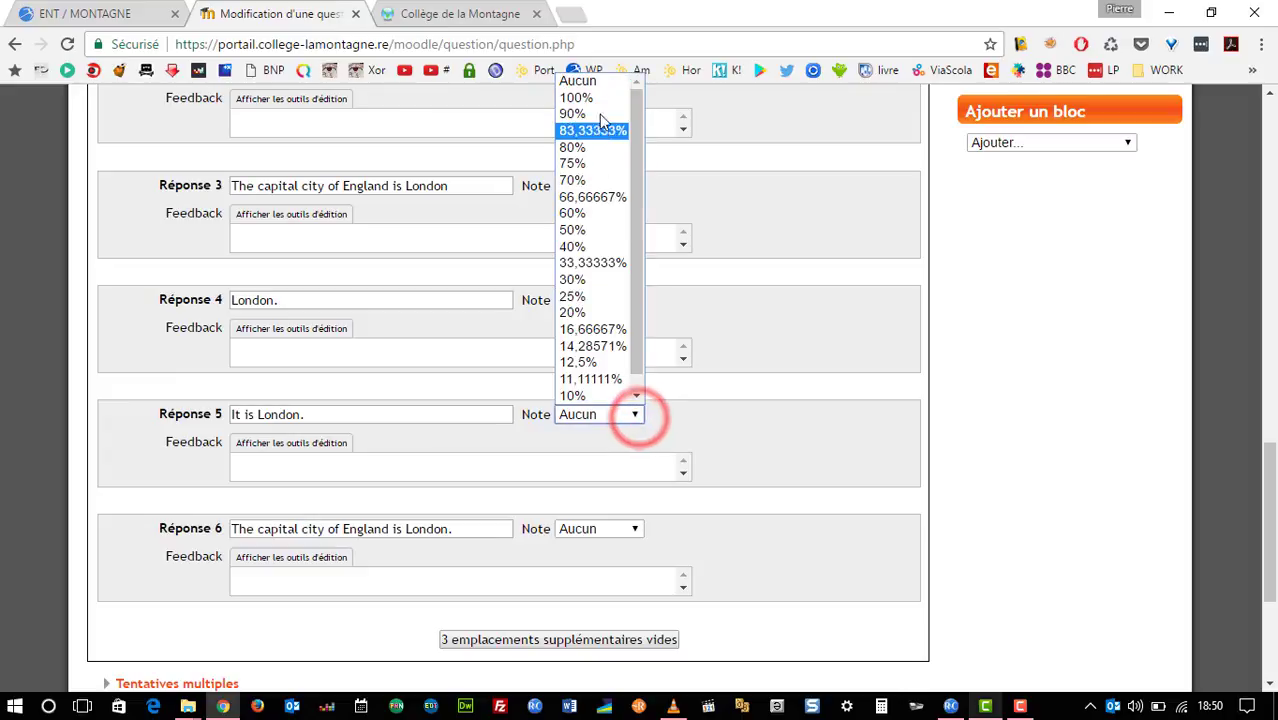
left_click(599, 98)
left_click(633, 529)
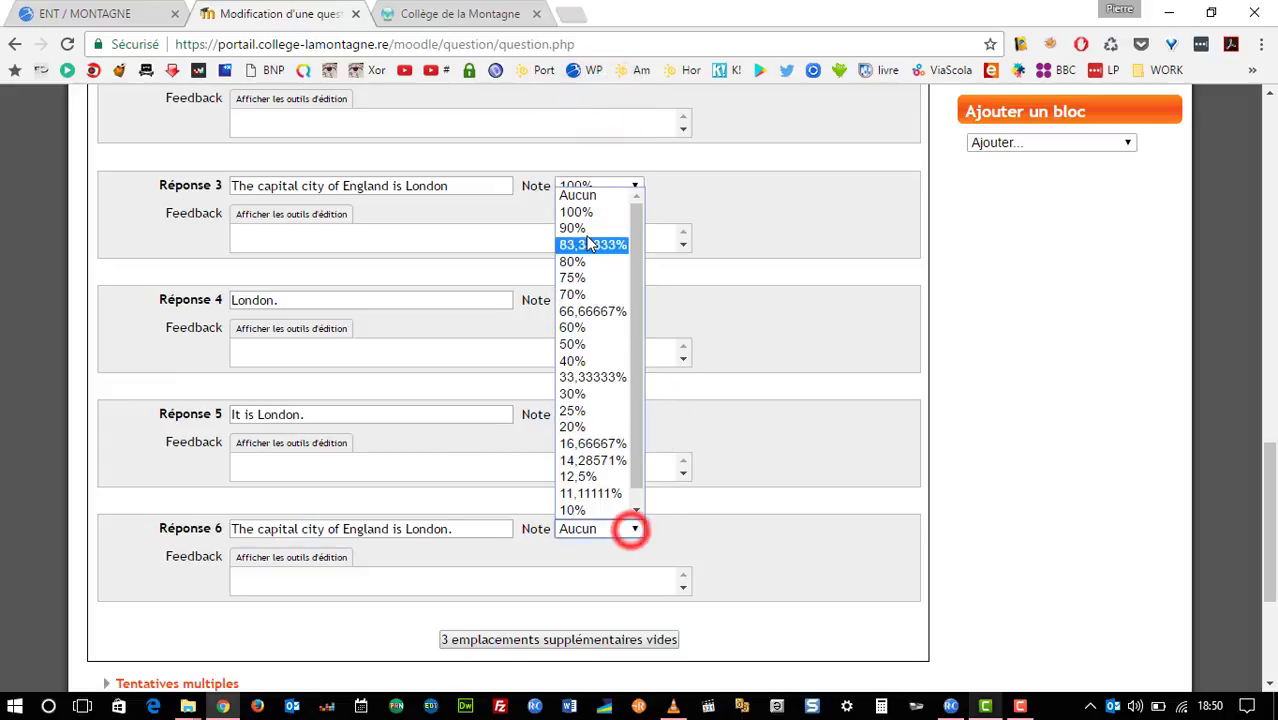
left_click(580, 212)
Step: Check the answer variants and their grades, and save the short-answer question to the quiz
scroll(813, 391, "down", 2)
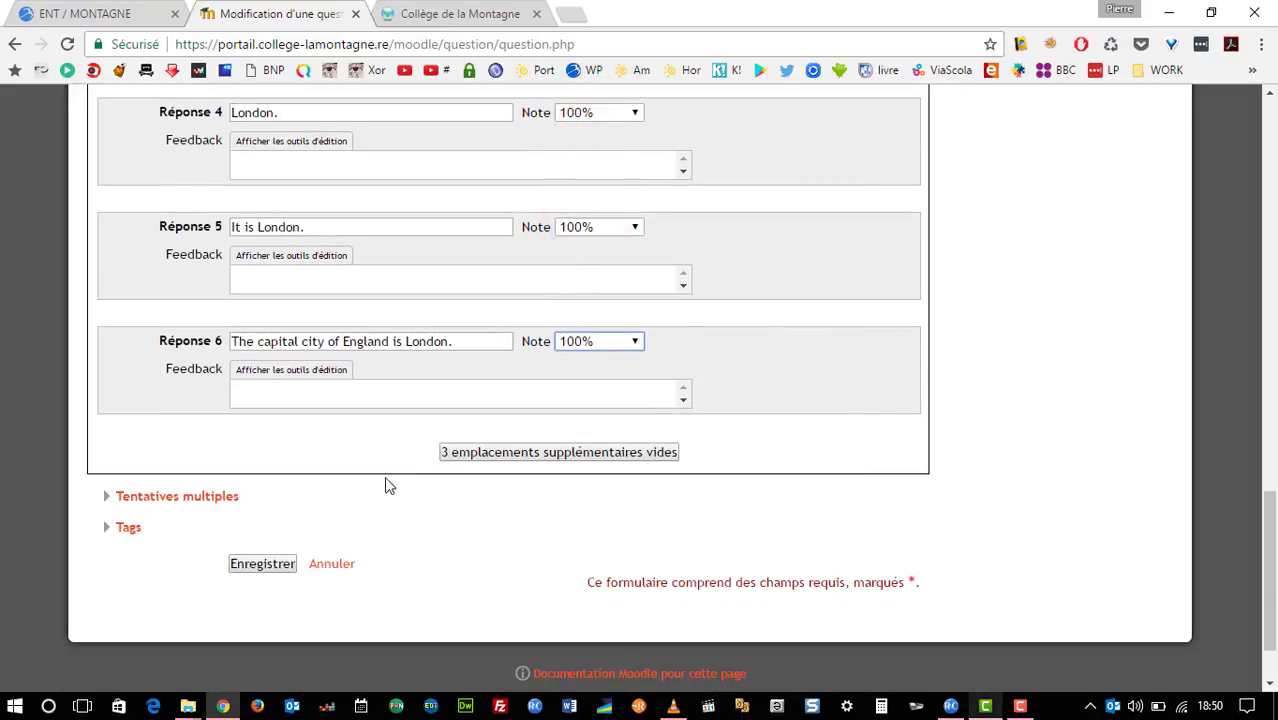
scroll(283, 425, "up", 6)
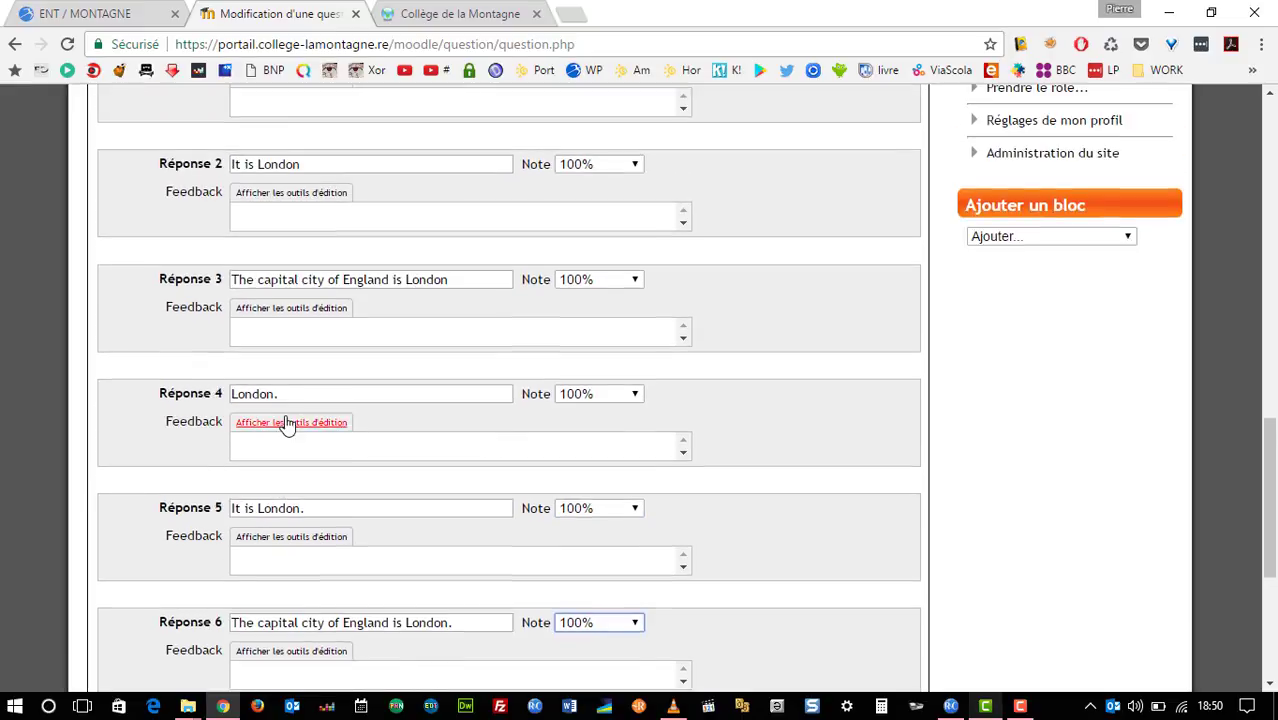
scroll(285, 440, "down", 7)
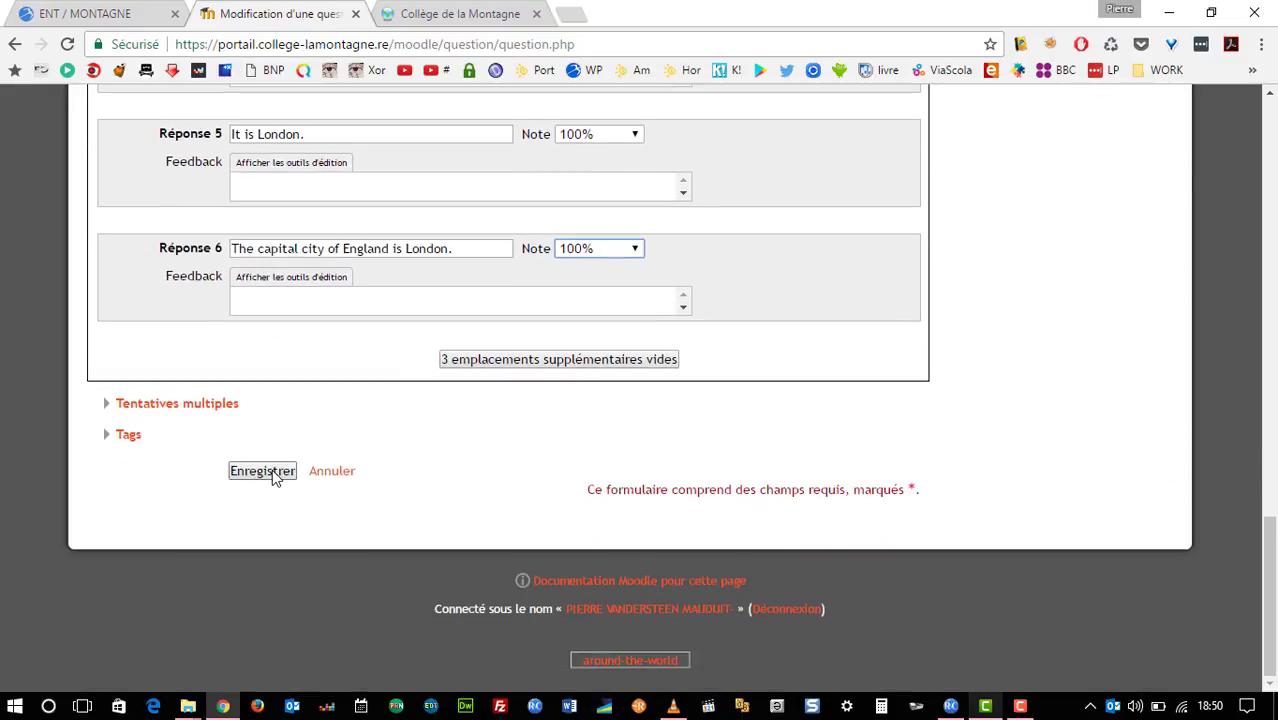
left_click(263, 471)
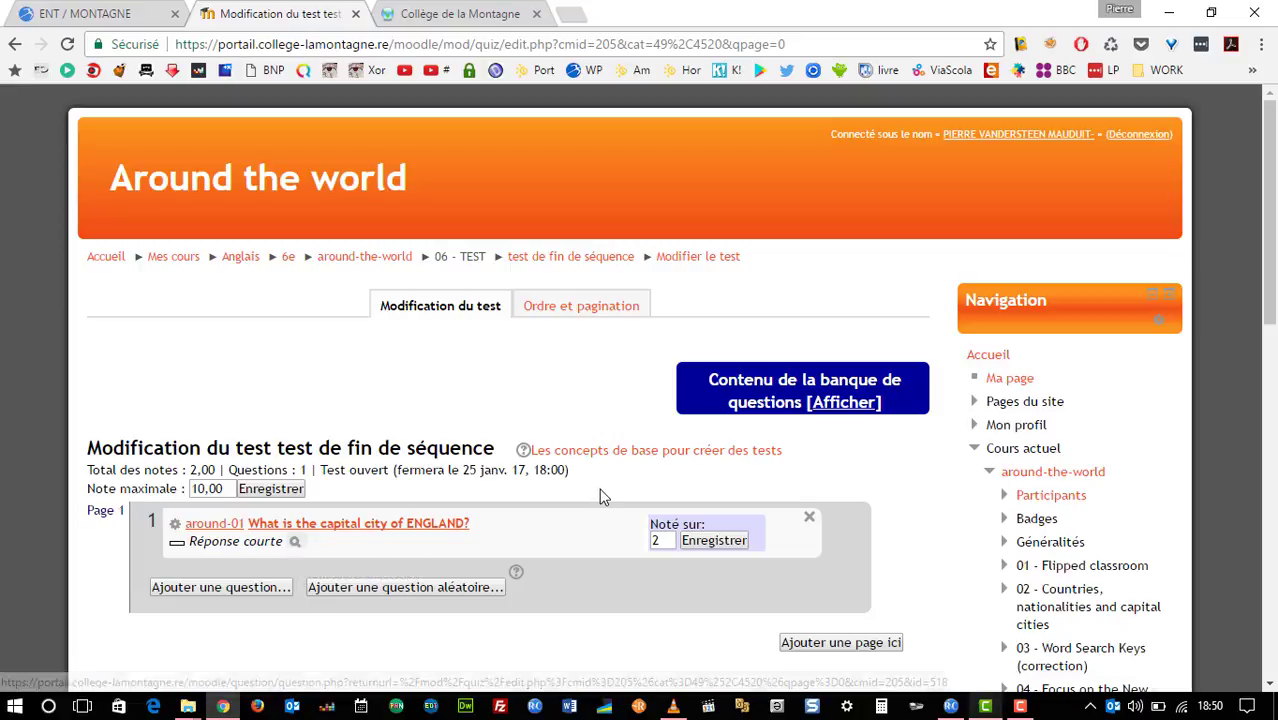
Step: Open the quiz preview and answer the question about England's capital with "london"
scroll(530, 436, "down", 1)
scroll(530, 436, "down", 5)
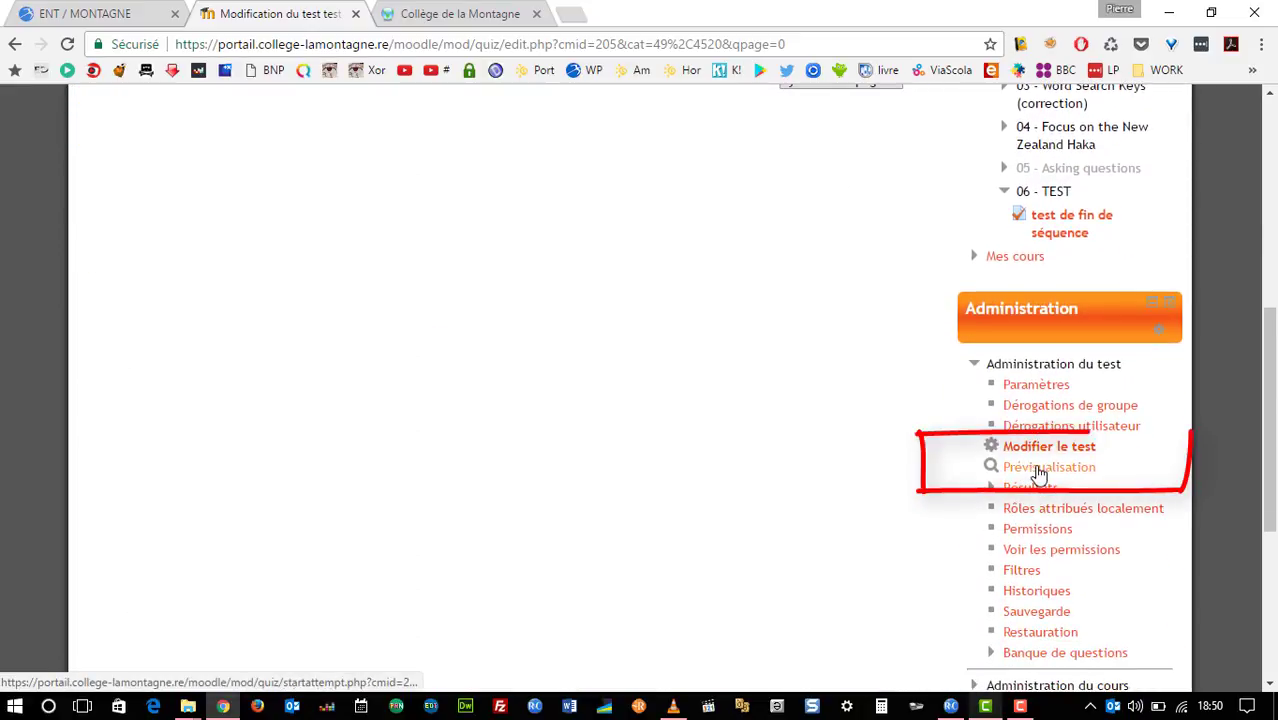
left_click(1031, 471)
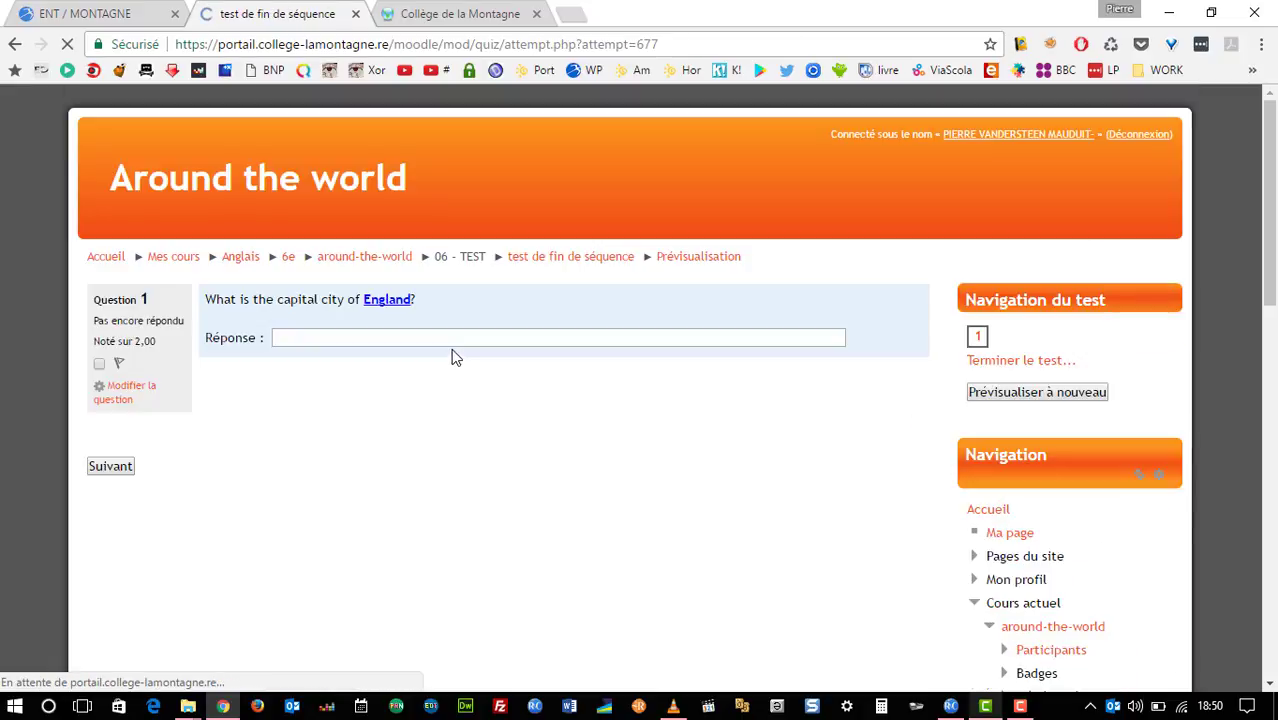
left_click(386, 331)
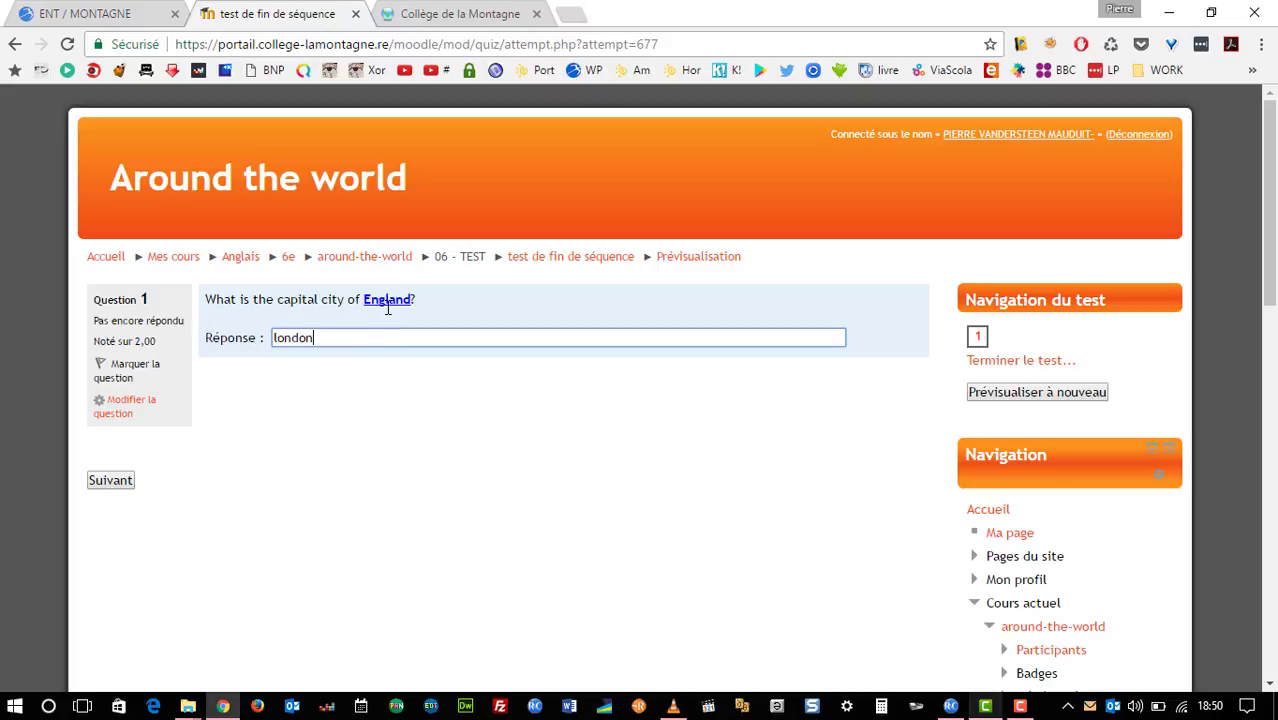
Step: Submit and finish the preview attempt answered "london", and review how it is graded
left_click(112, 482)
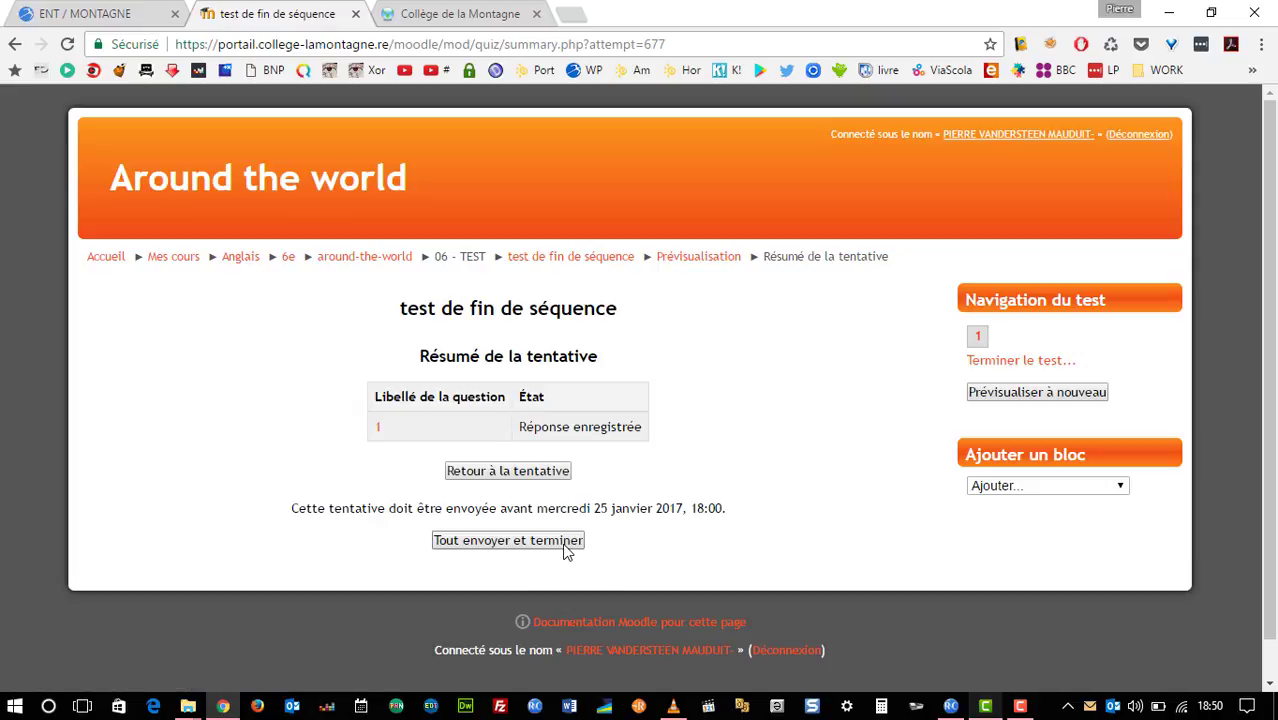
left_click(564, 541)
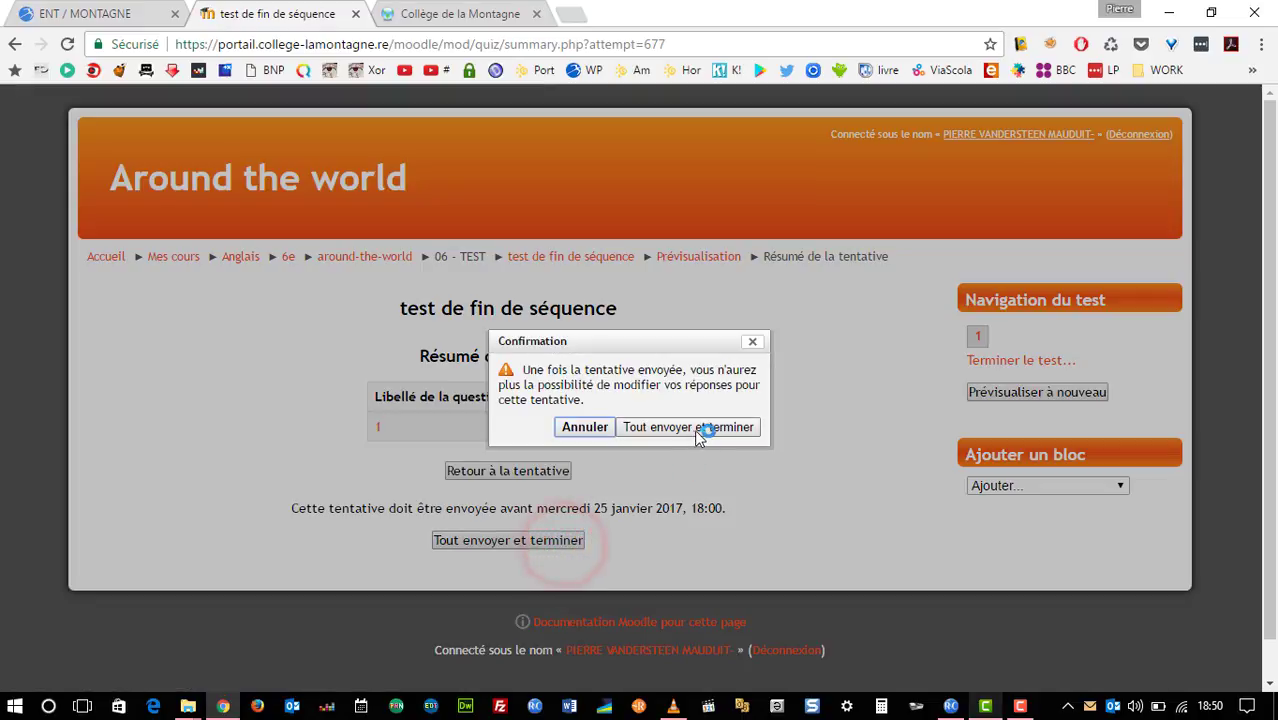
left_click(695, 429)
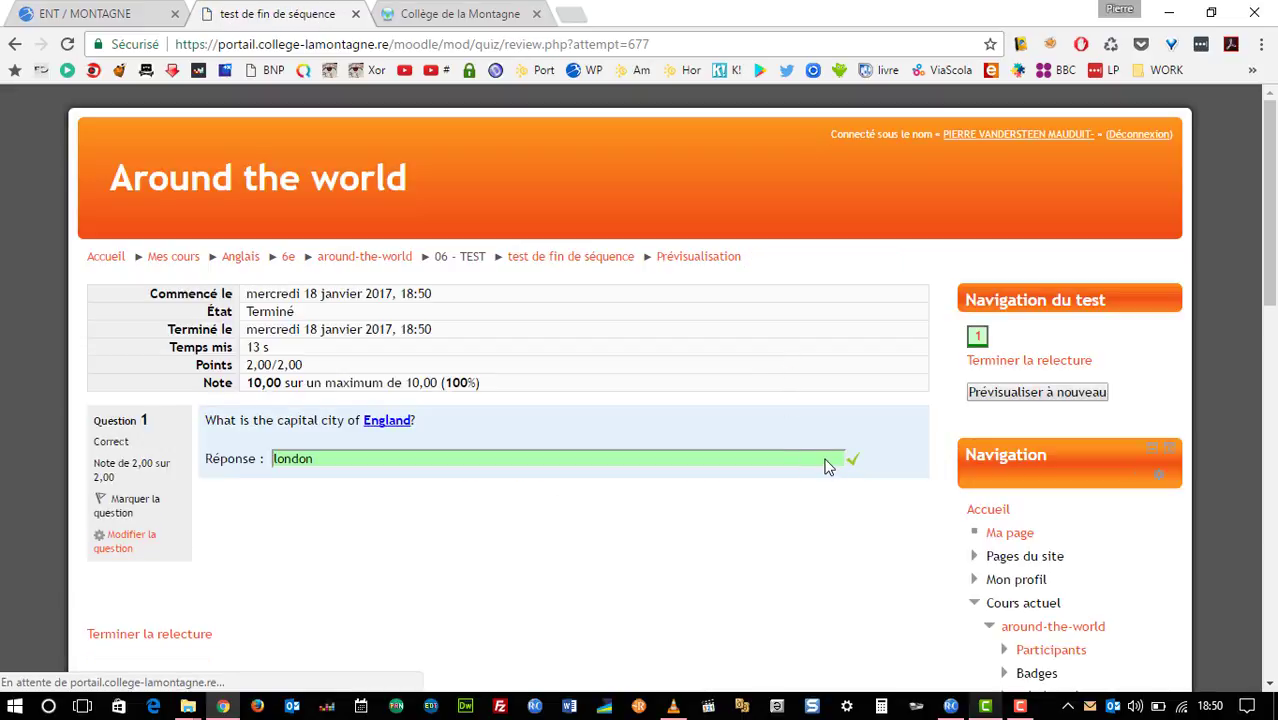
scroll(365, 480, "down", 2)
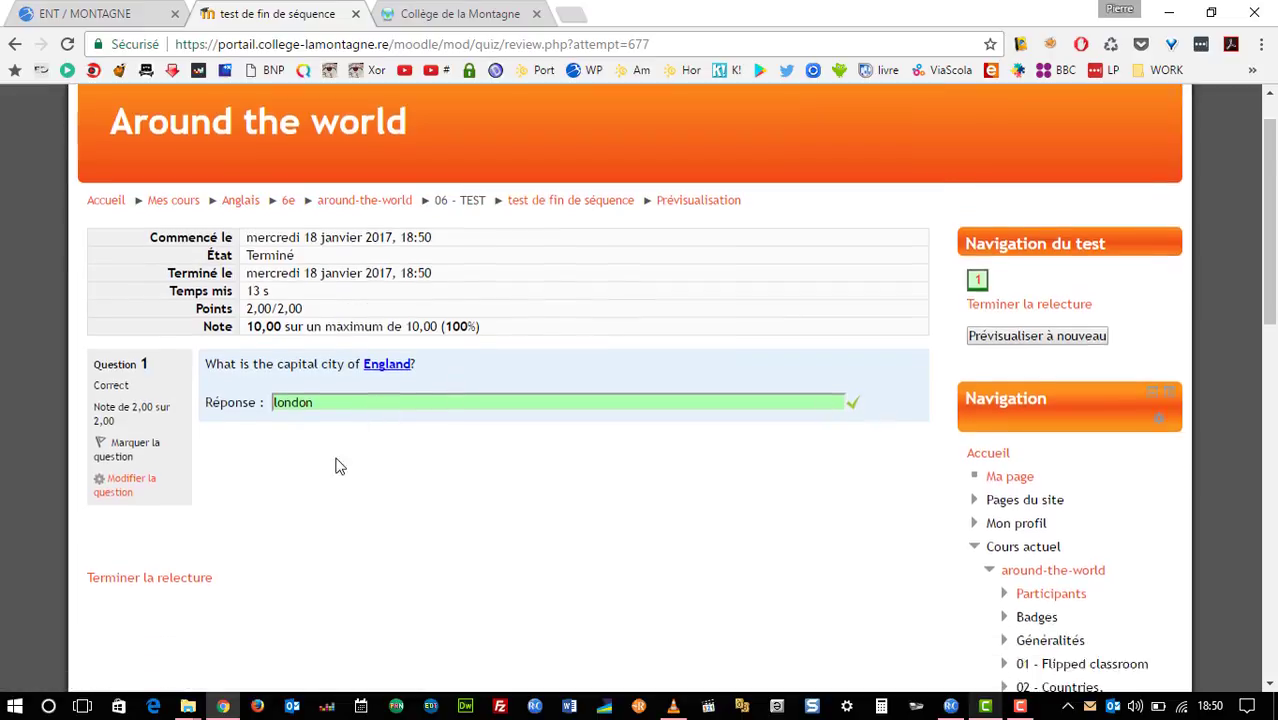
Step: Finish the review, start a new preview attempt and answer the question with "It is london."
left_click(140, 634)
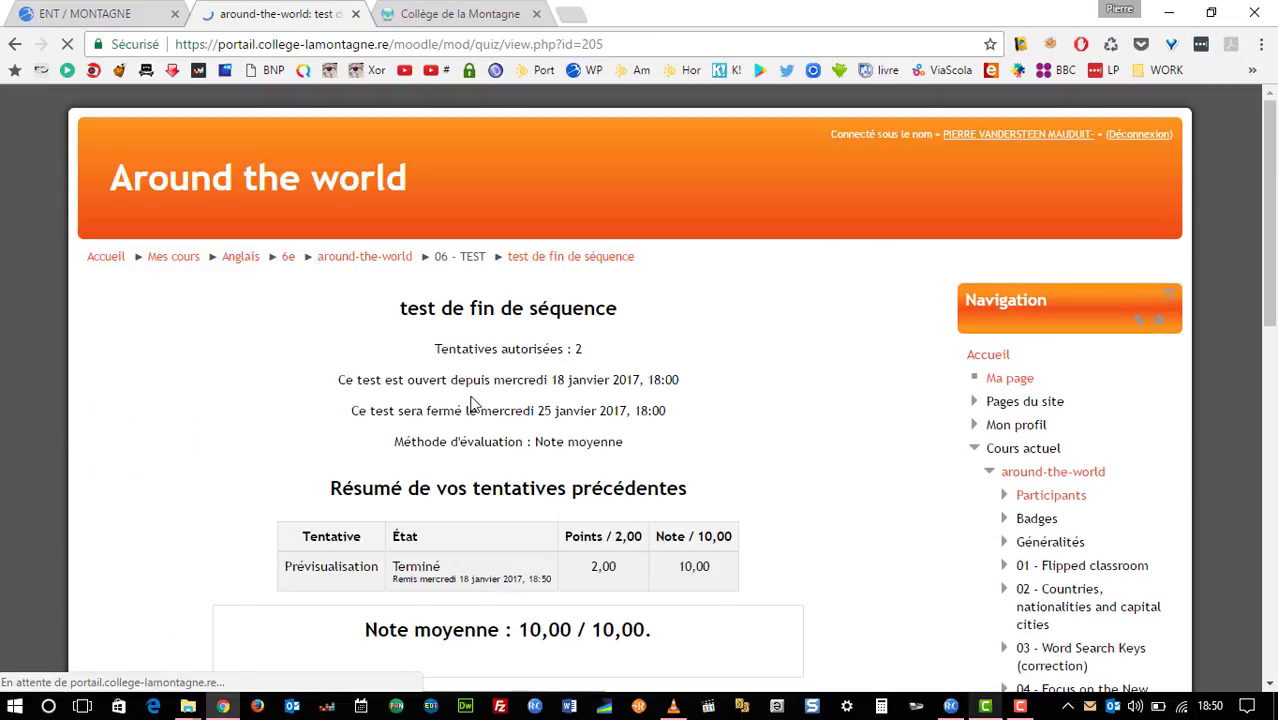
scroll(530, 490, "down", 1)
left_click(522, 607)
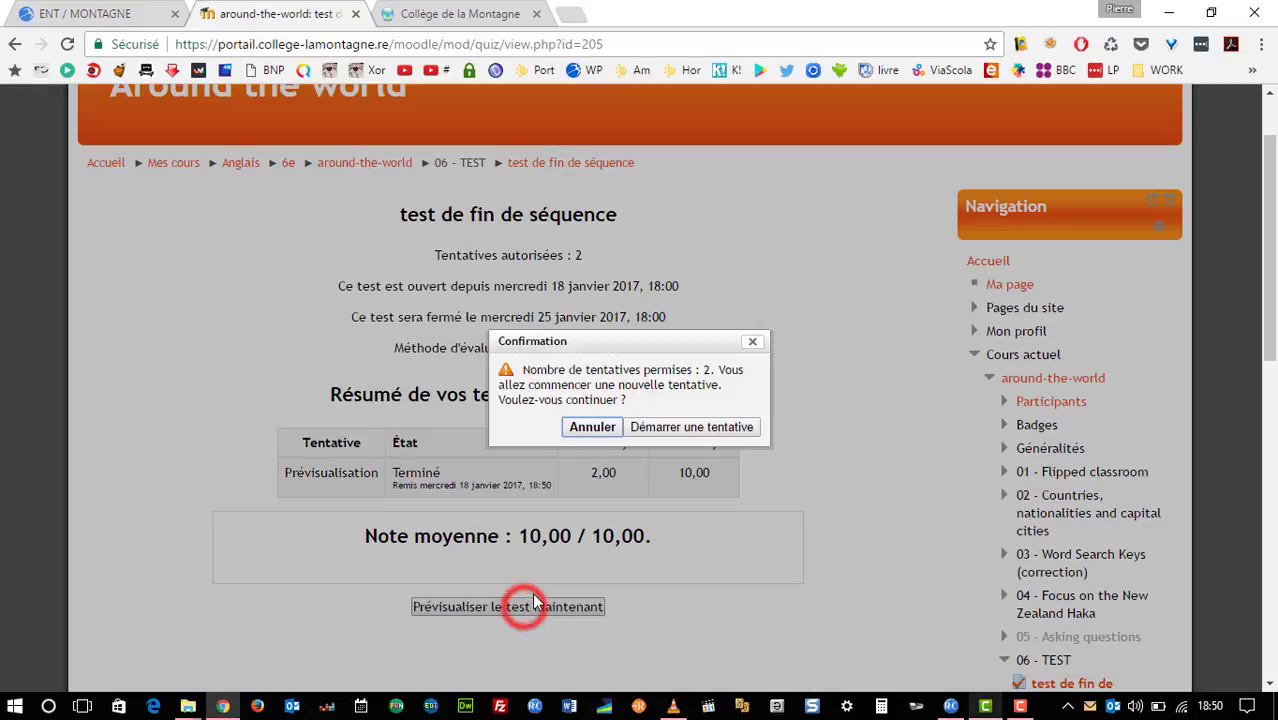
left_click(675, 425)
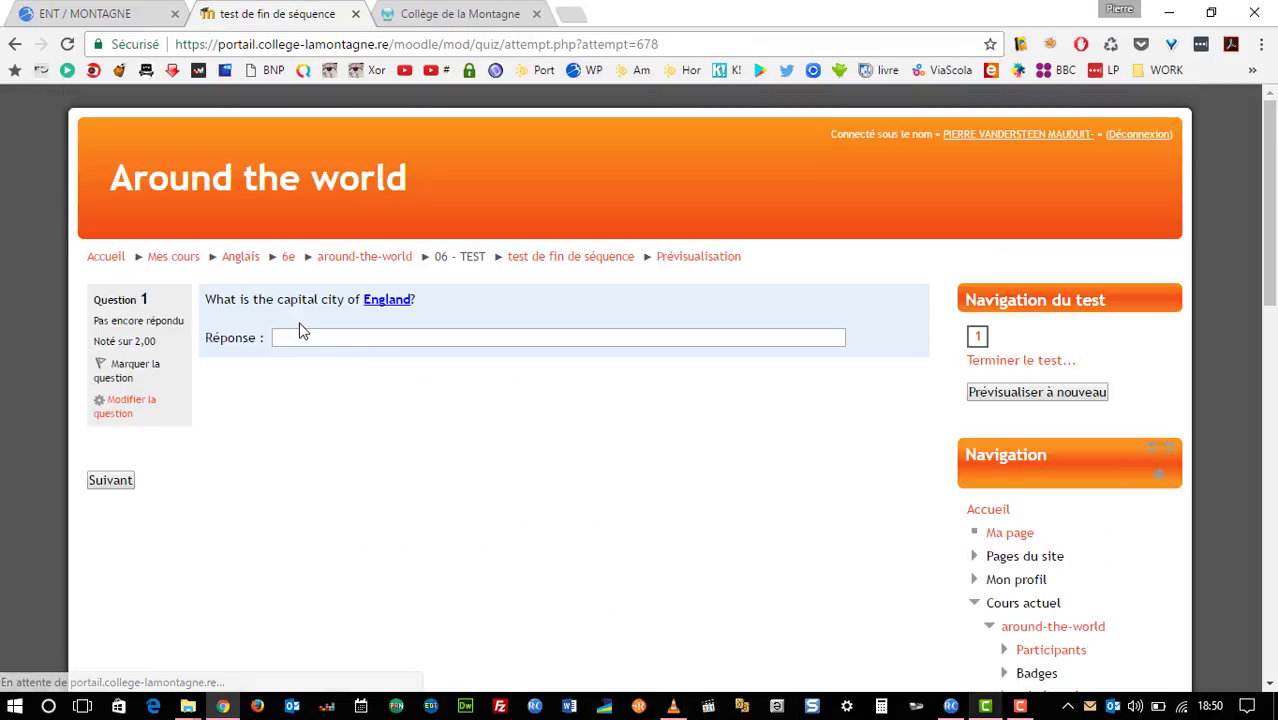
left_click(301, 337)
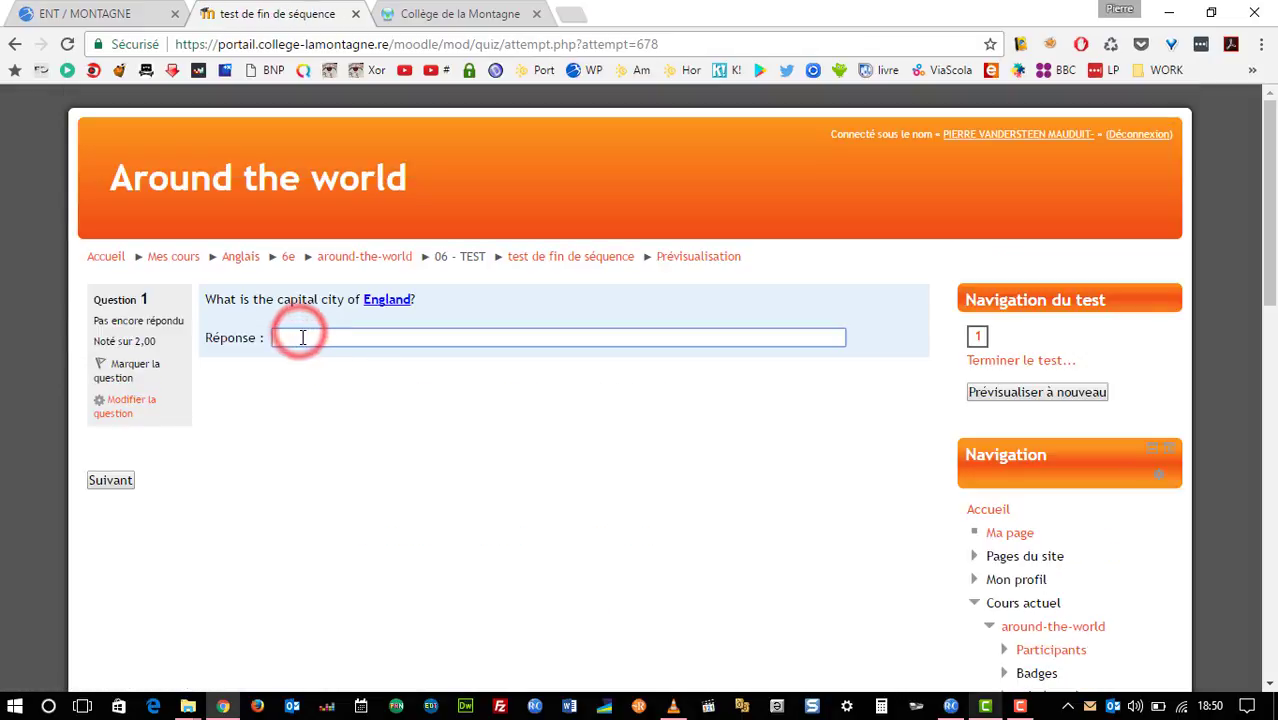
type("It is london.")
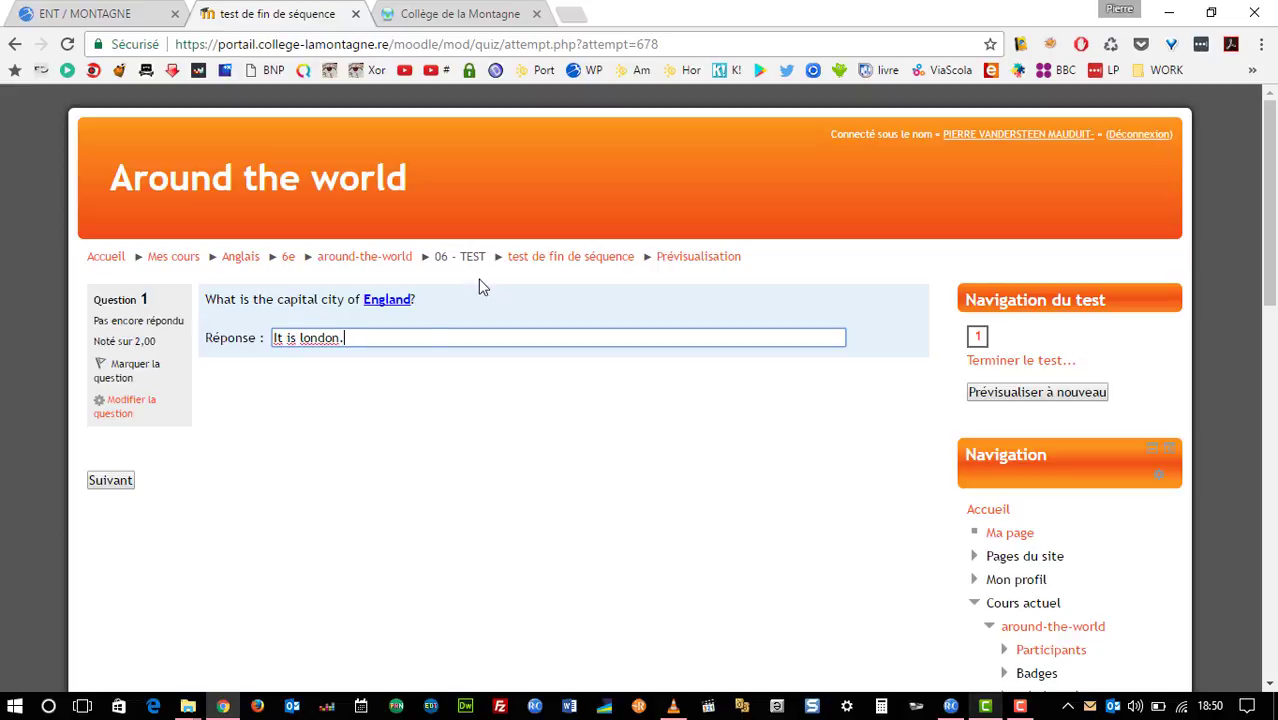
Step: Submit and finish the attempt answered "It is london." and review its grading
scroll(178, 300, "down", 1)
left_click(88, 389)
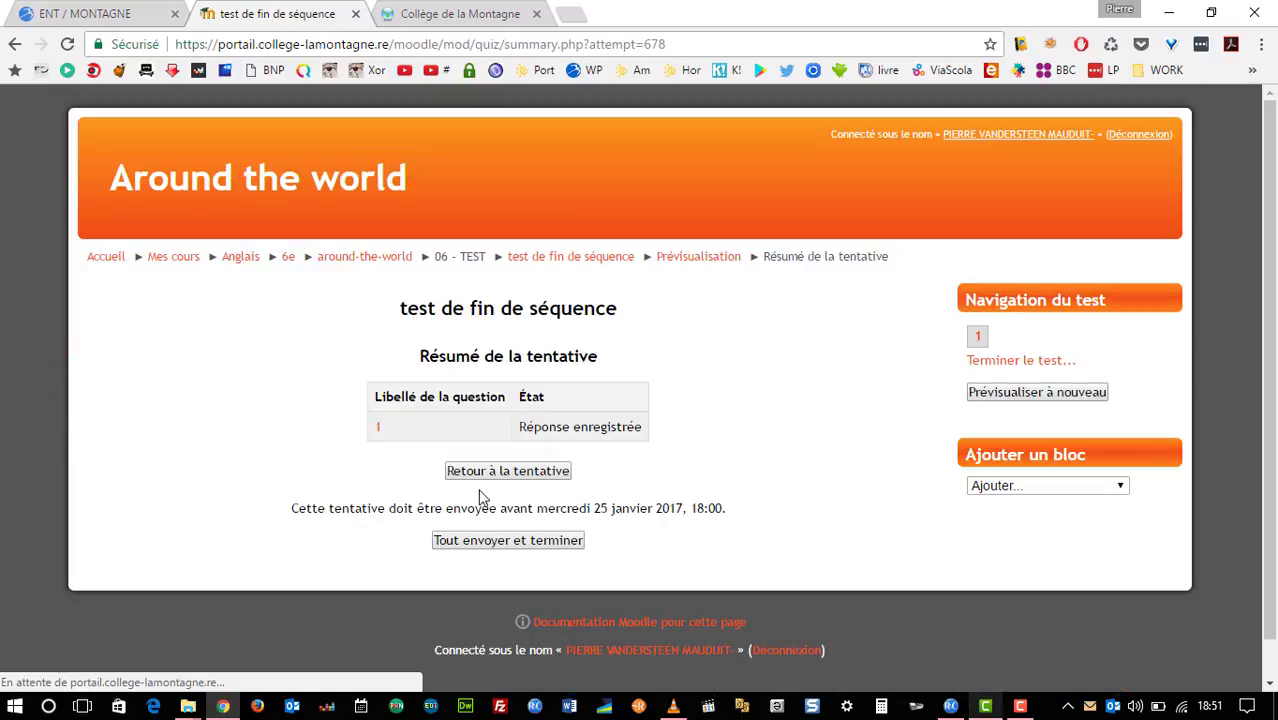
left_click(510, 540)
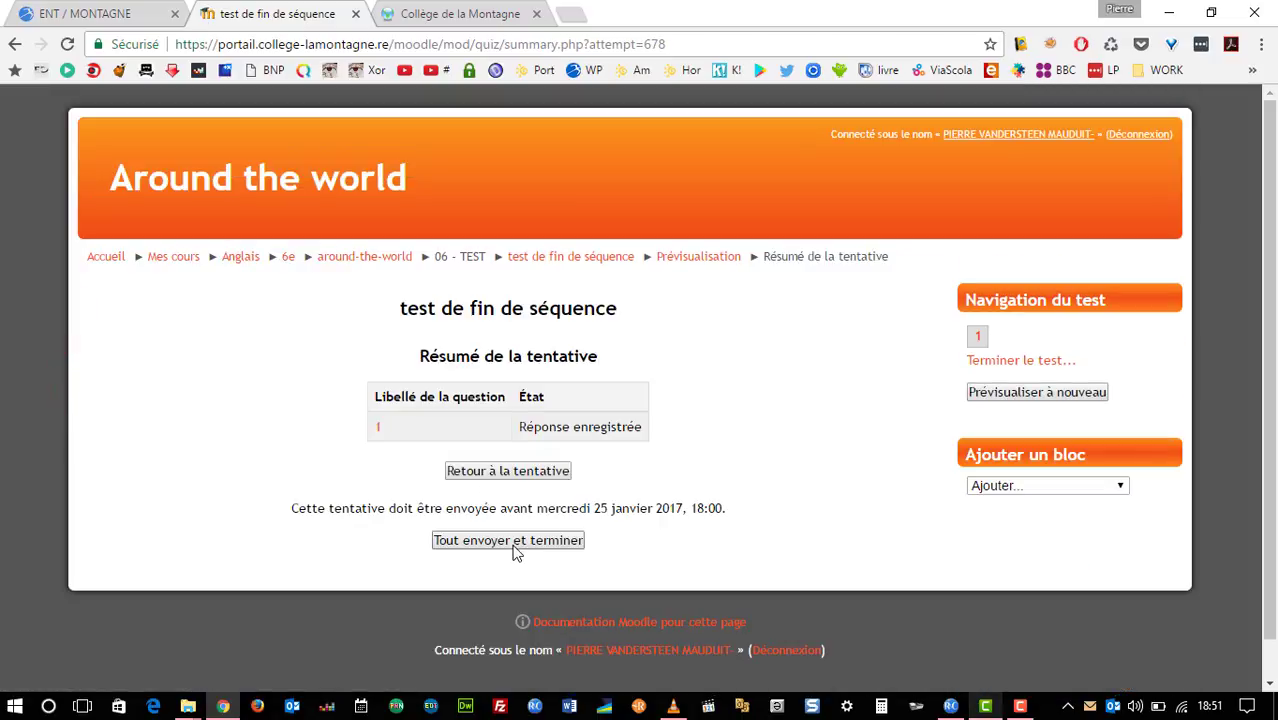
left_click(718, 428)
scroll(648, 435, "down", 2)
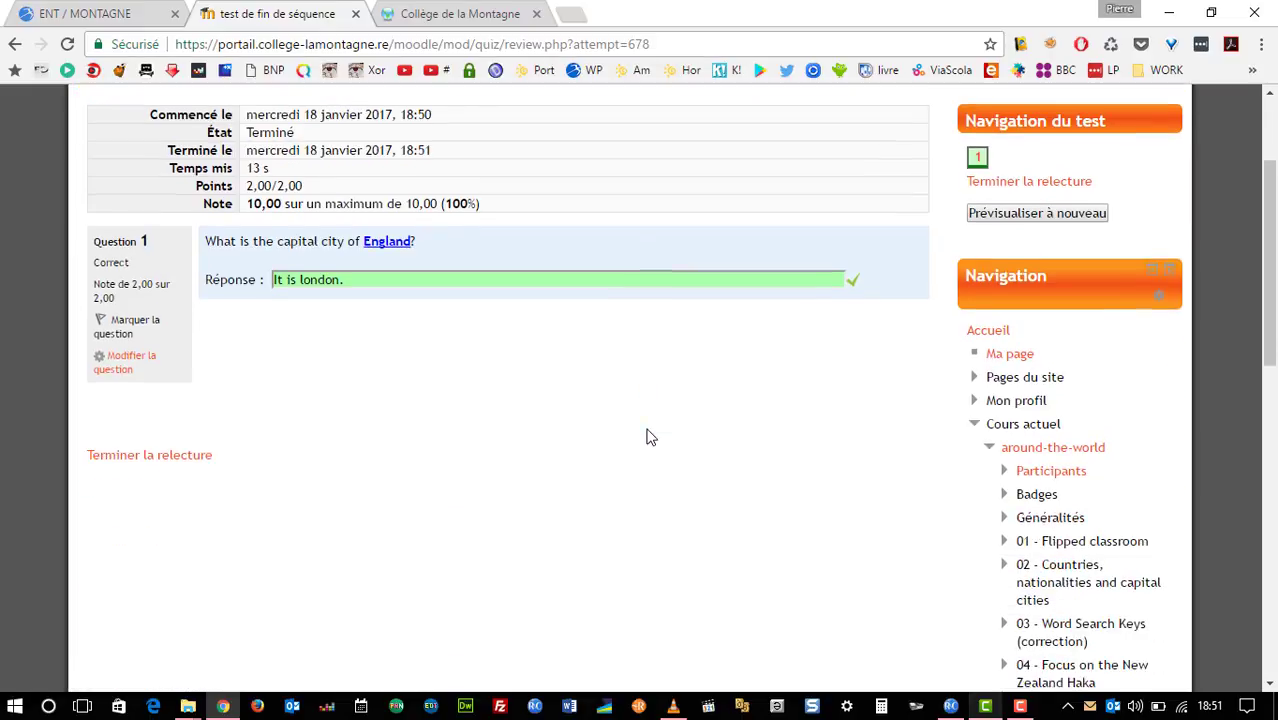
Step: Finish the review, start another preview attempt and answer with the contracted form "It's london"
left_click(171, 445)
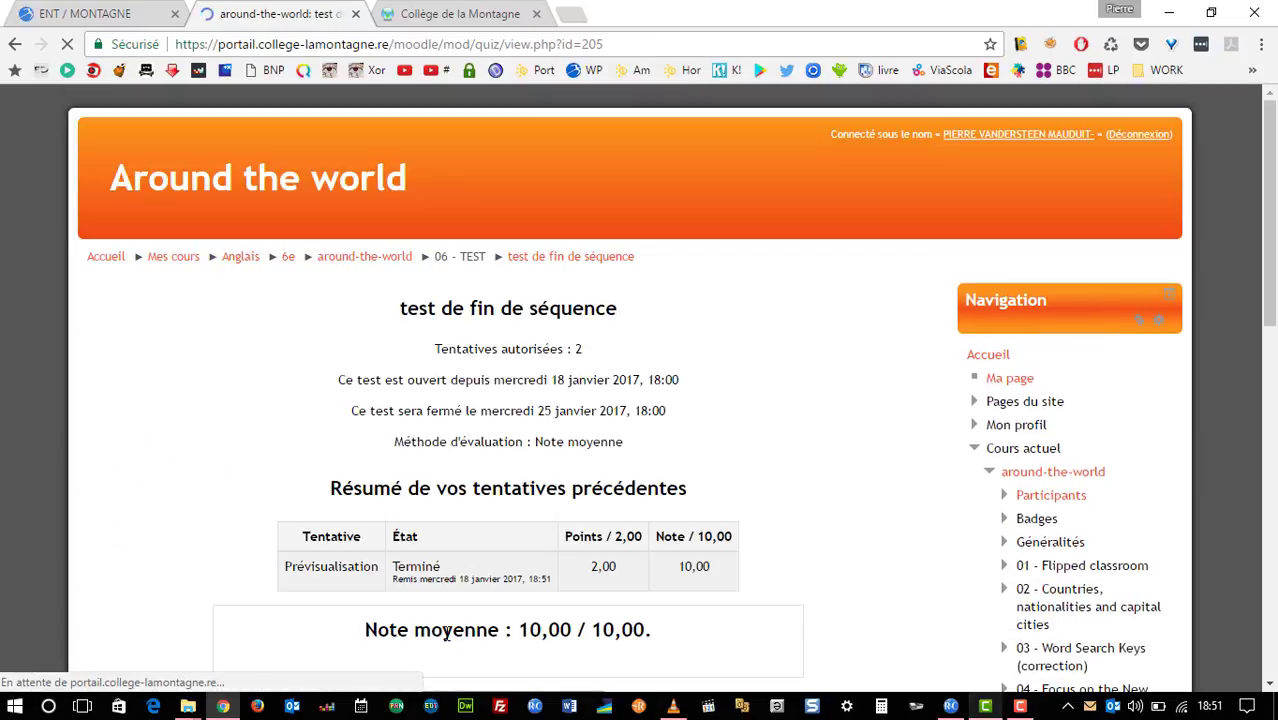
scroll(461, 595, "down", 2)
left_click(507, 513)
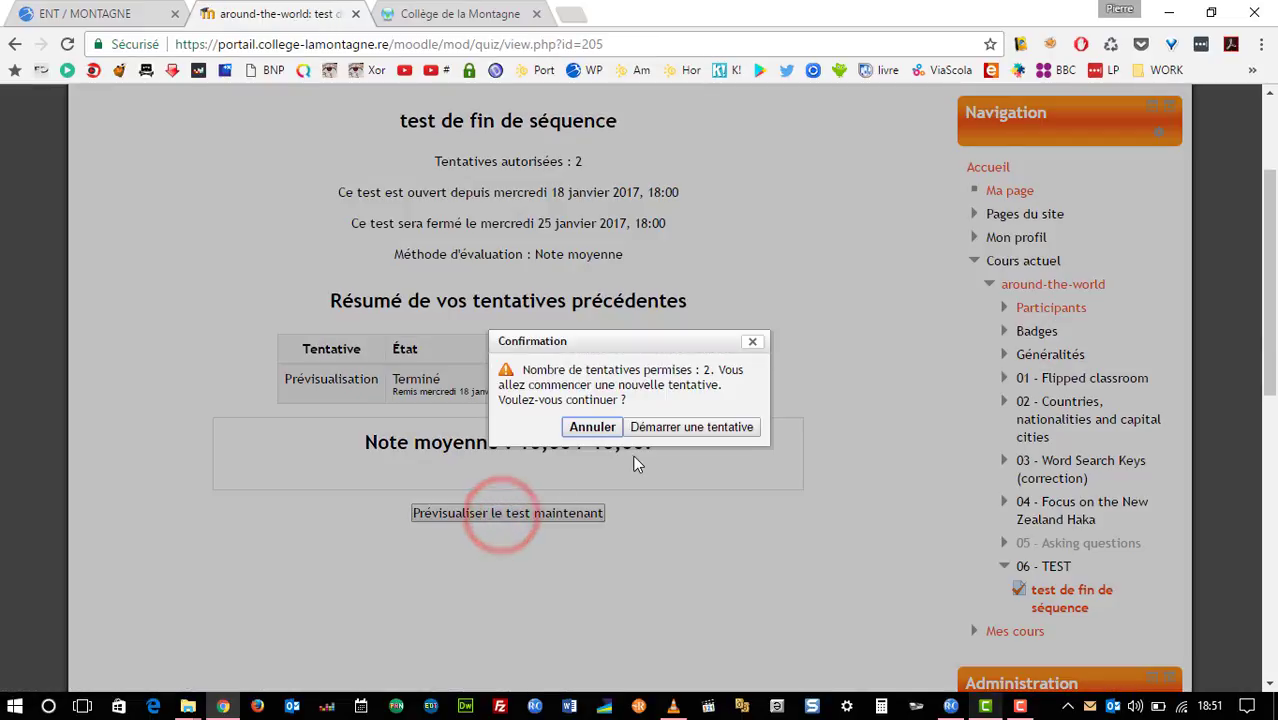
left_click(673, 426)
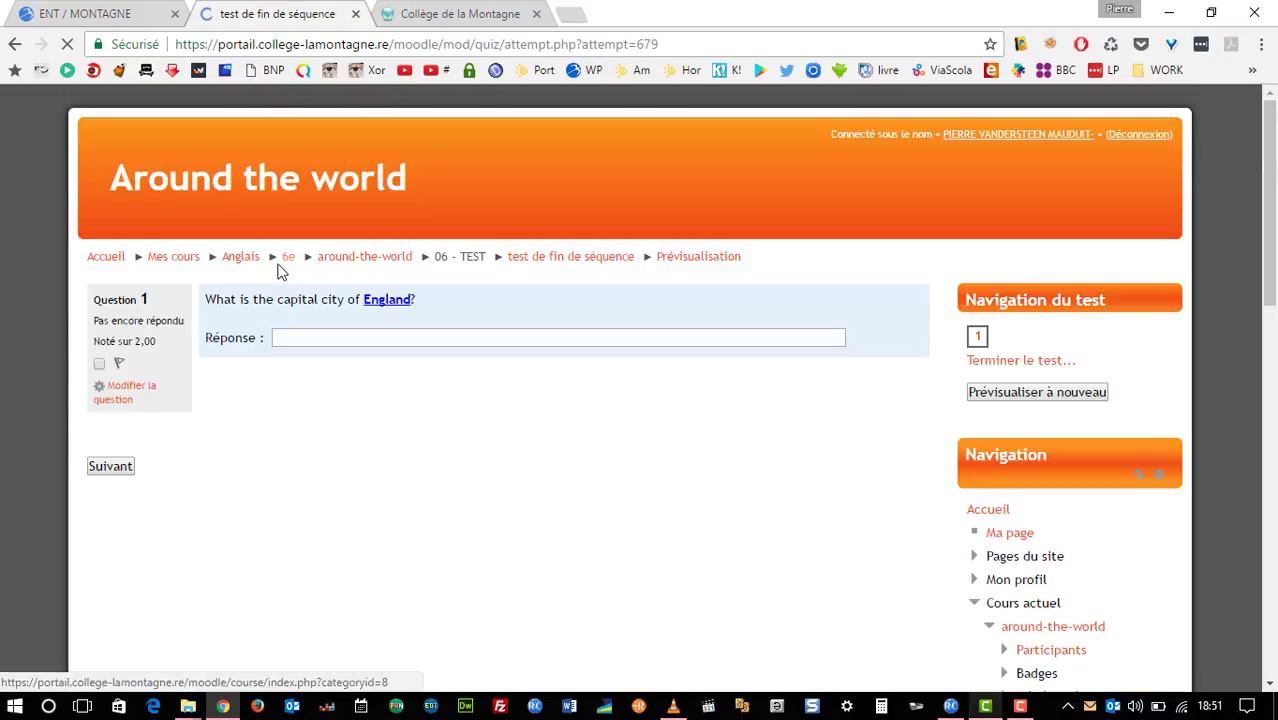
left_click(284, 339)
type("L")
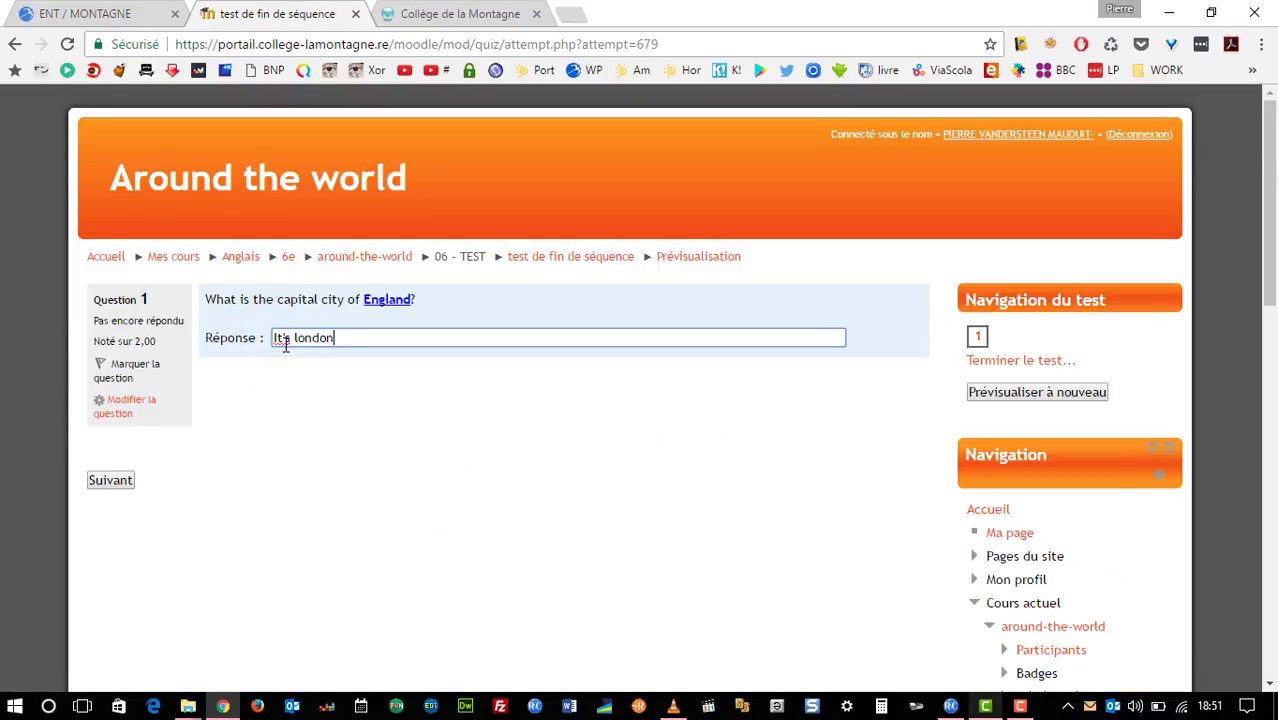
double_click(283, 340)
scroll(335, 386, "down", 1)
scroll(313, 388, "down", 1)
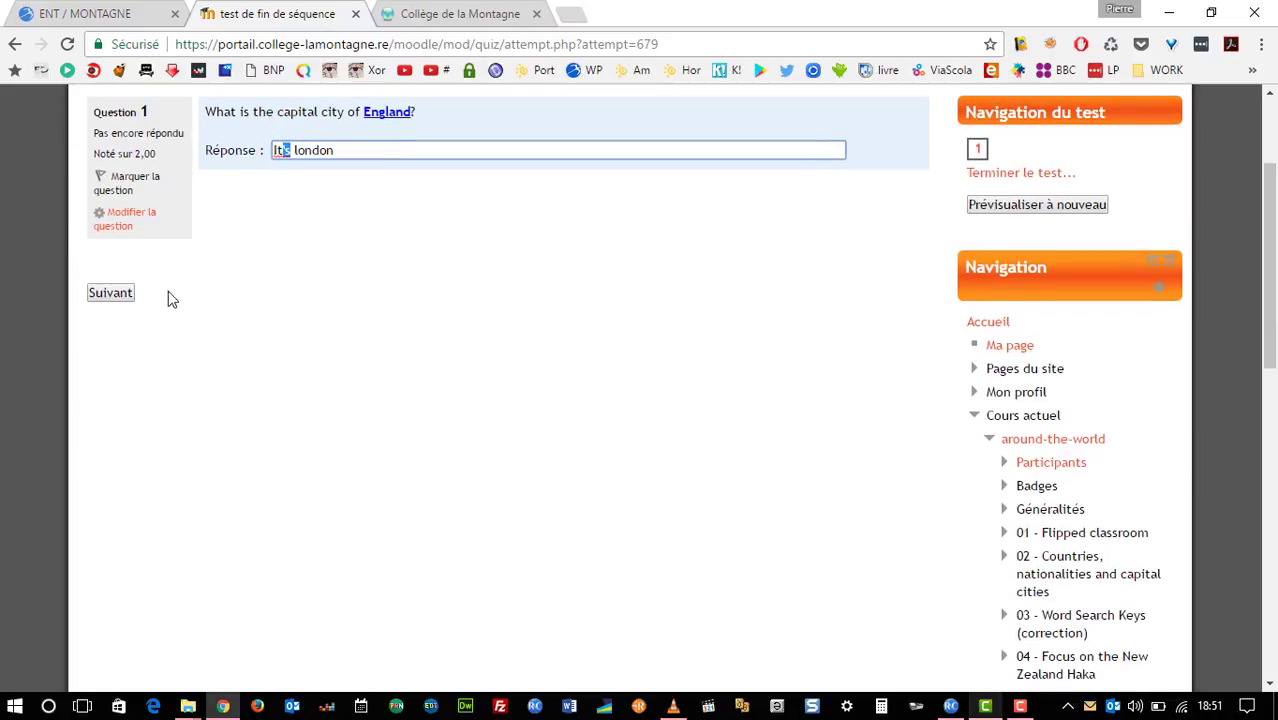
type("It's")
Step: Submit and finish the attempt answered "It's london" and review its grading
left_click(113, 292)
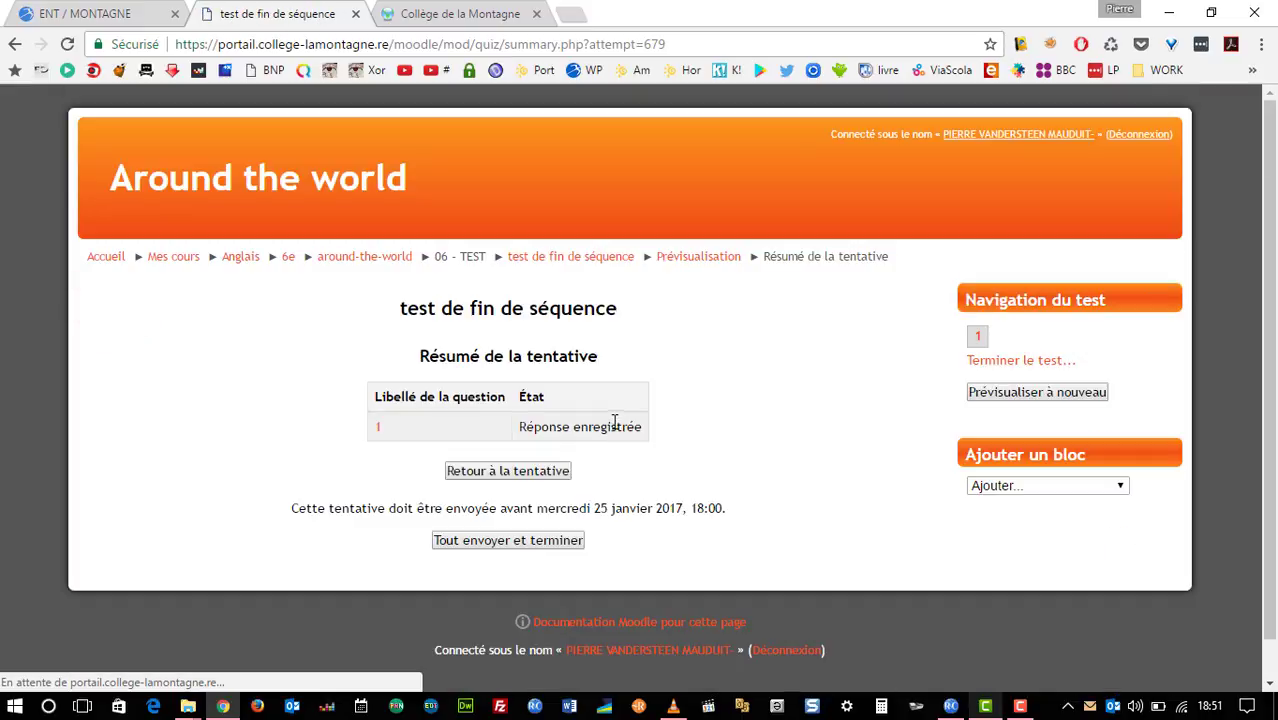
scroll(616, 427, "down", 1)
left_click(545, 499)
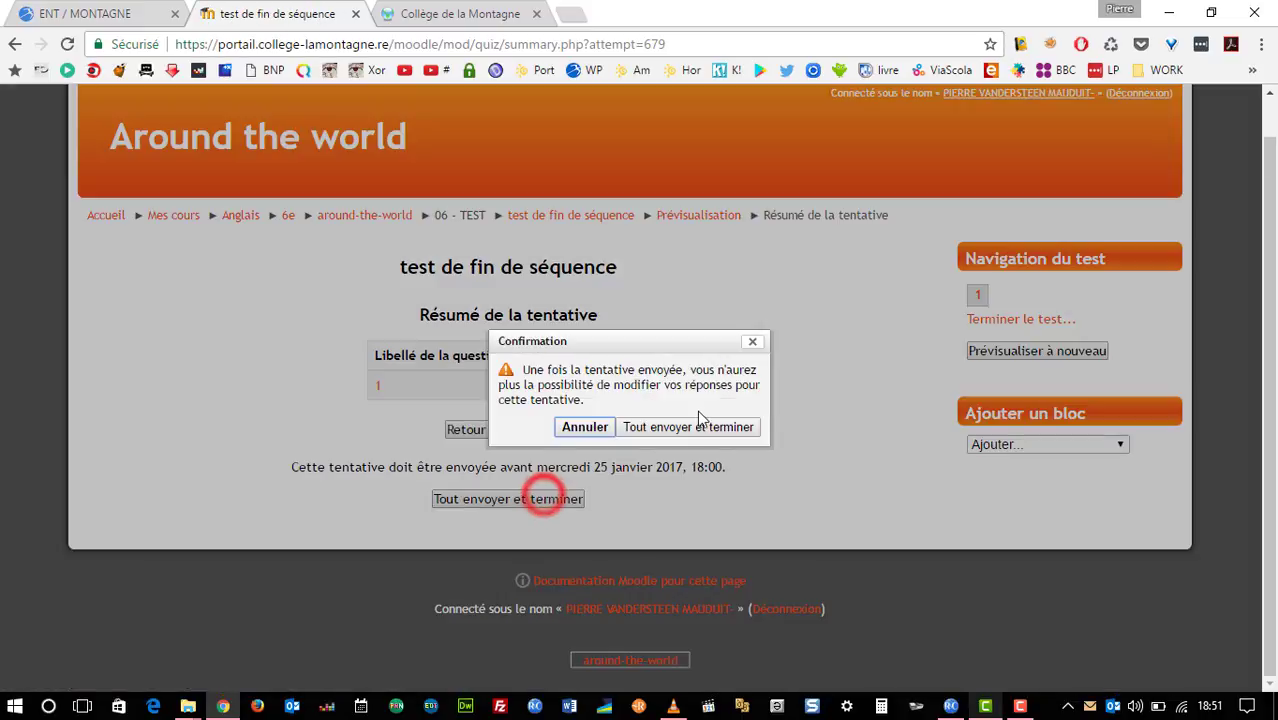
left_click(696, 421)
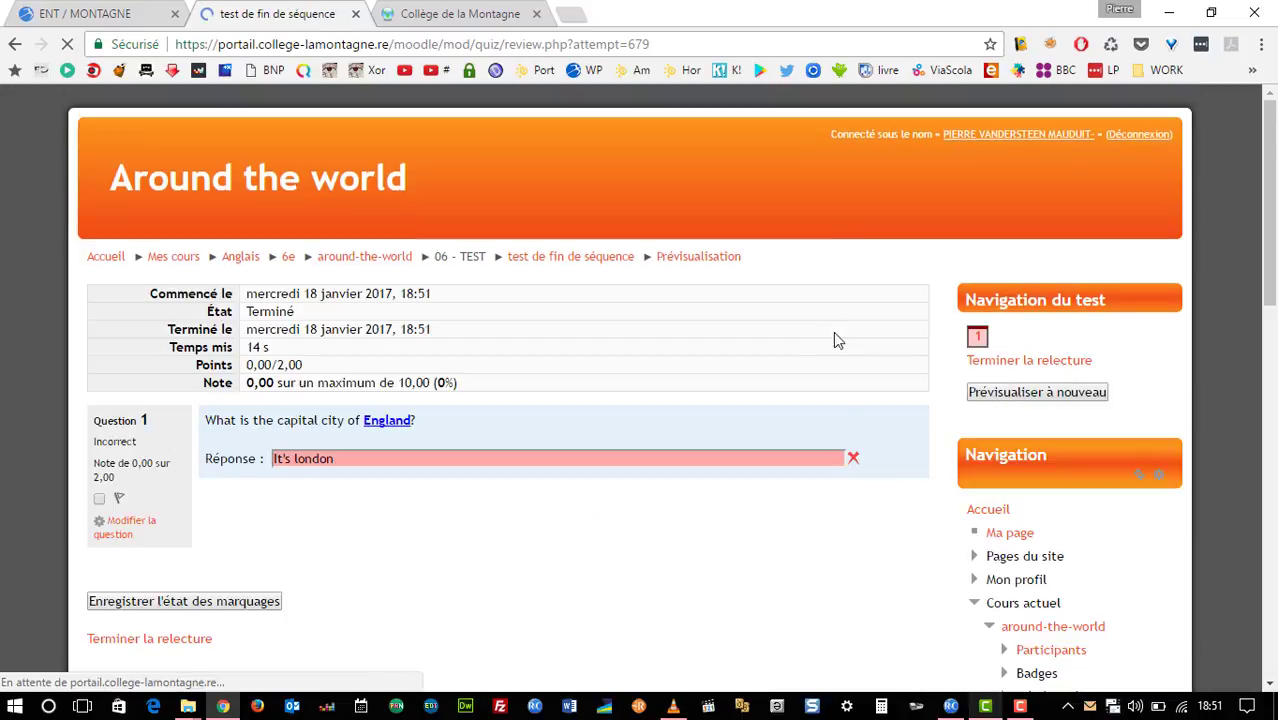
scroll(846, 420, "down", 2)
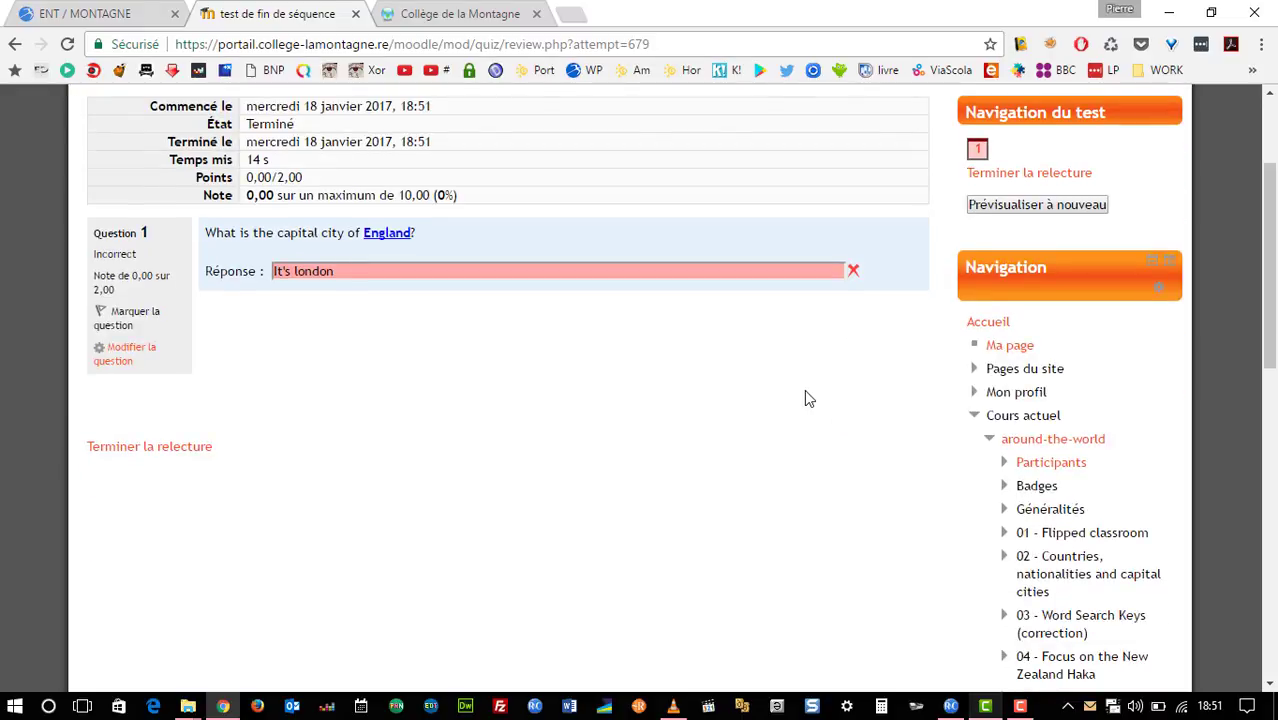